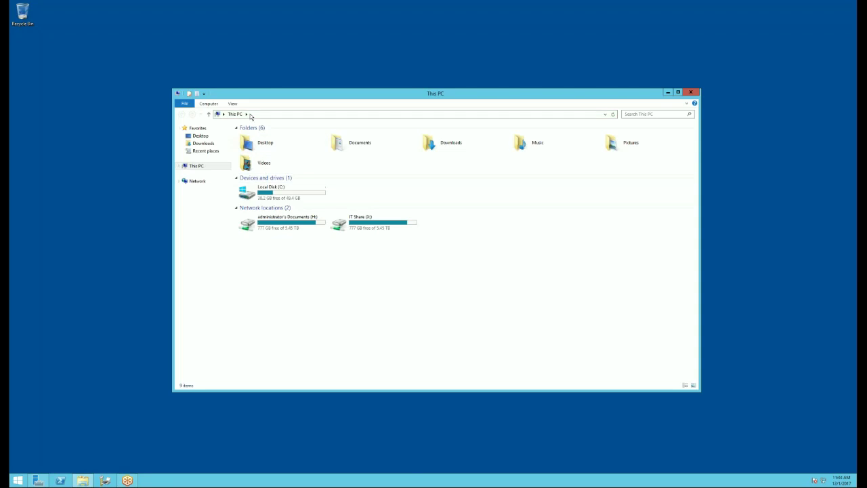
- Open Control Panel from the Explorer address bar, view it as Large icons, and maximize it
click(250, 114)
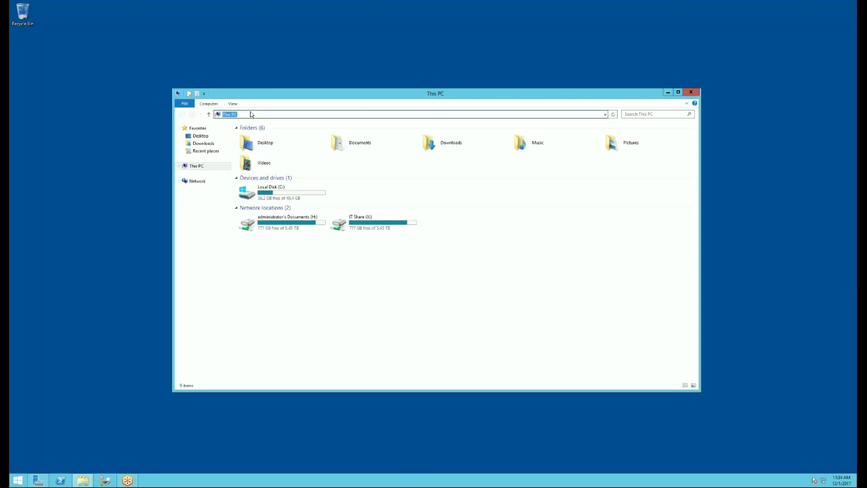
text(cont)
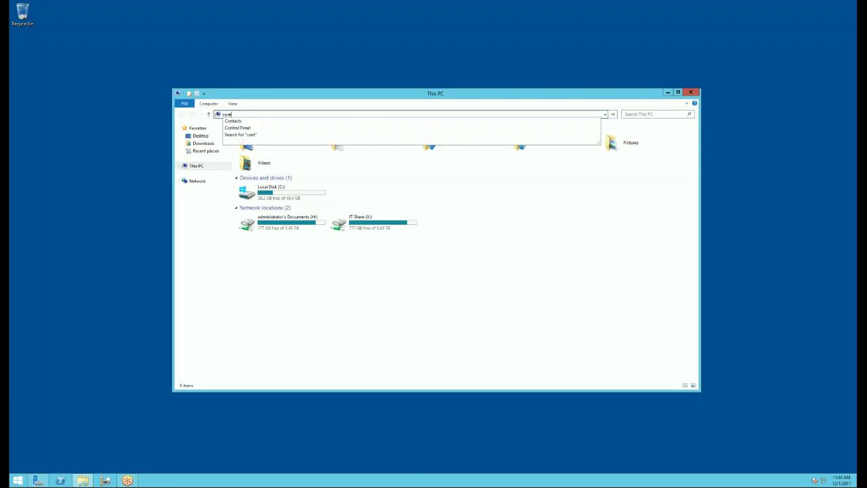
click(247, 128)
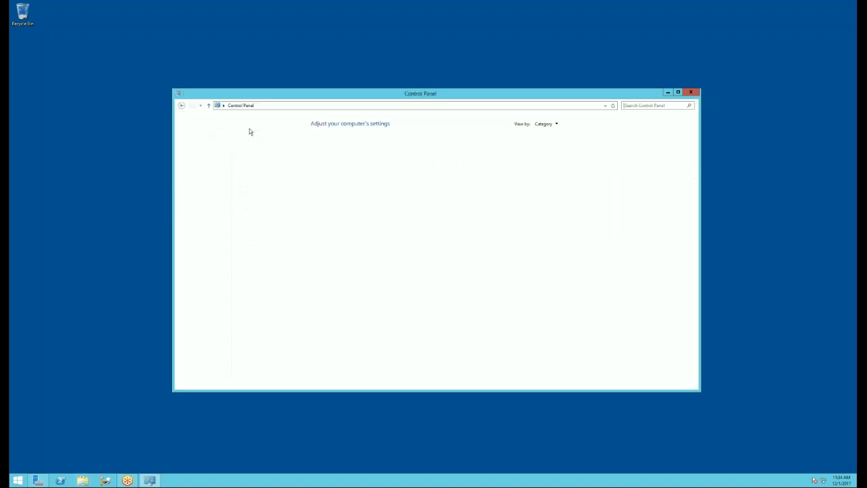
click(546, 123)
click(549, 143)
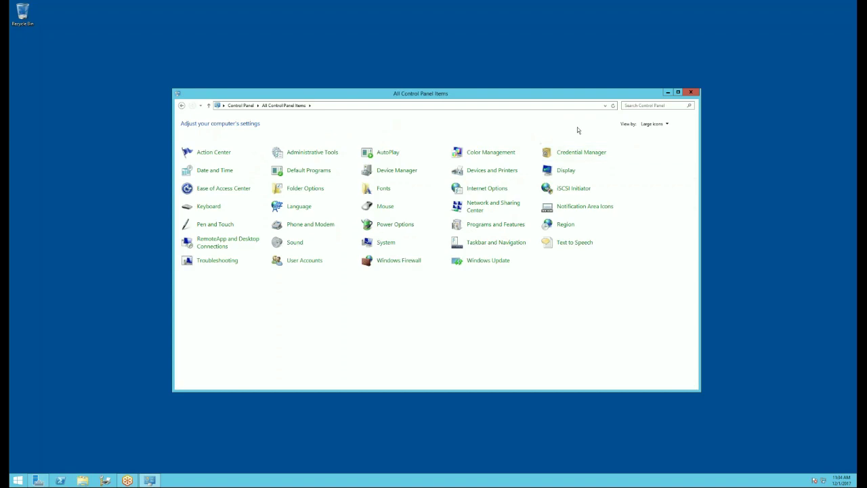
click(677, 91)
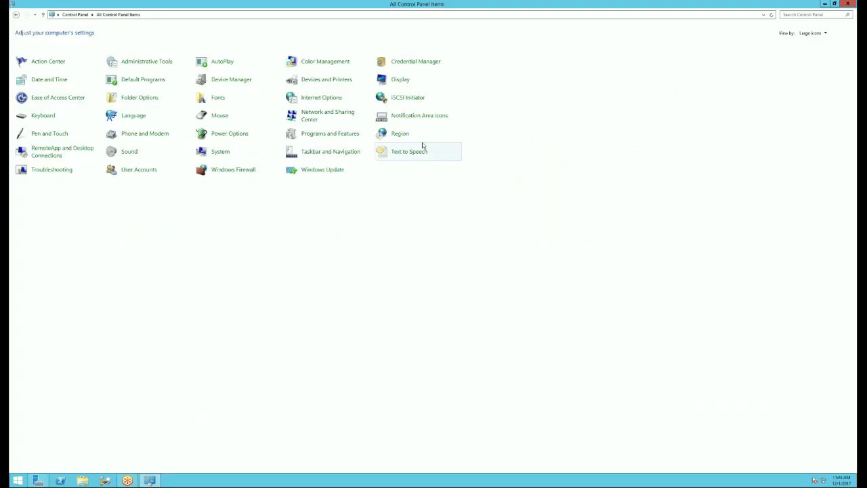
- In Devices and Printers, open Printer properties for the Appellate e-Studio 7506AC
click(312, 81)
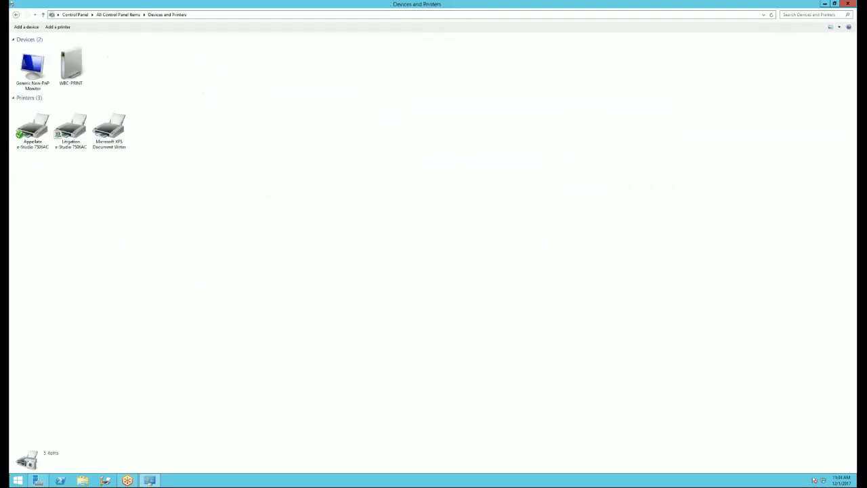
right_click(35, 140)
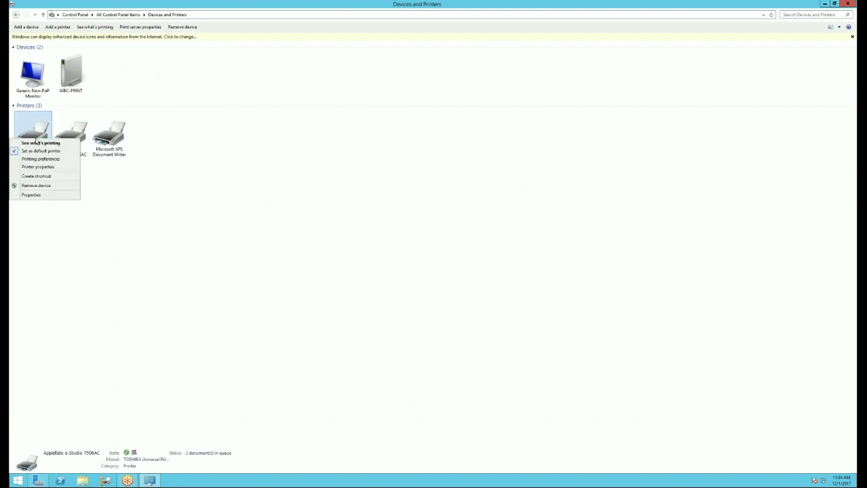
click(40, 167)
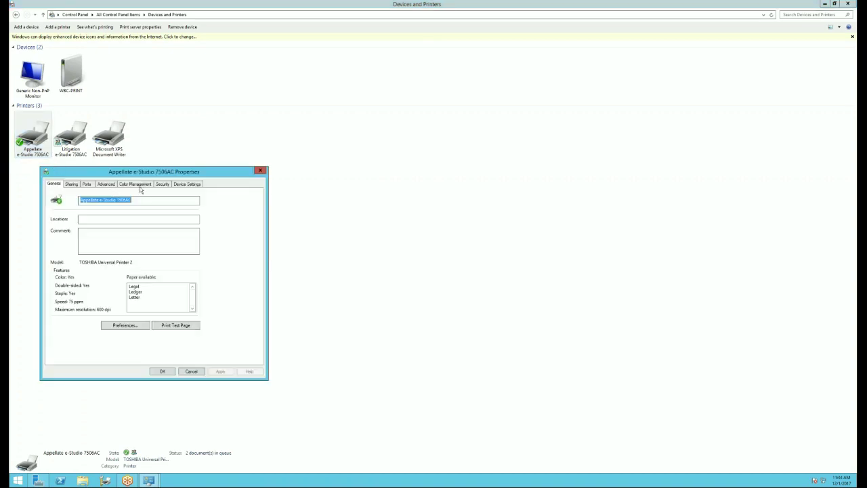
- Update the Appellate device settings, confirm TCP/IP port 192.168.50.217, then close Properties
click(187, 183)
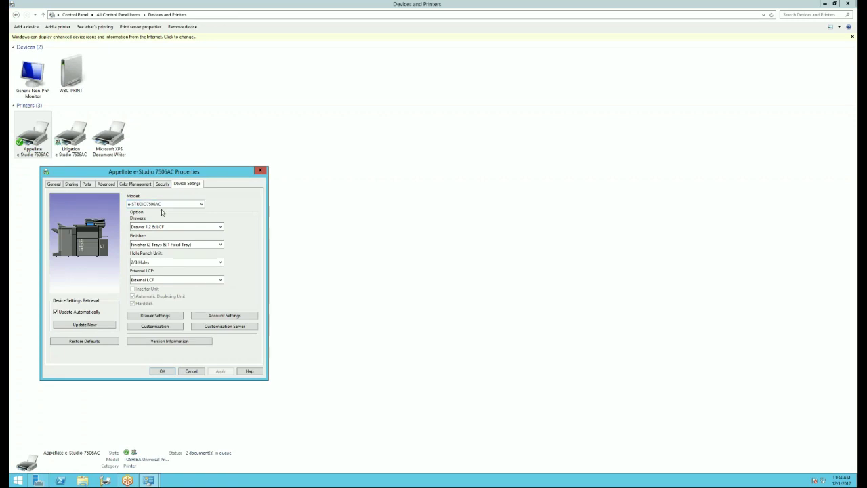
click(82, 324)
click(87, 184)
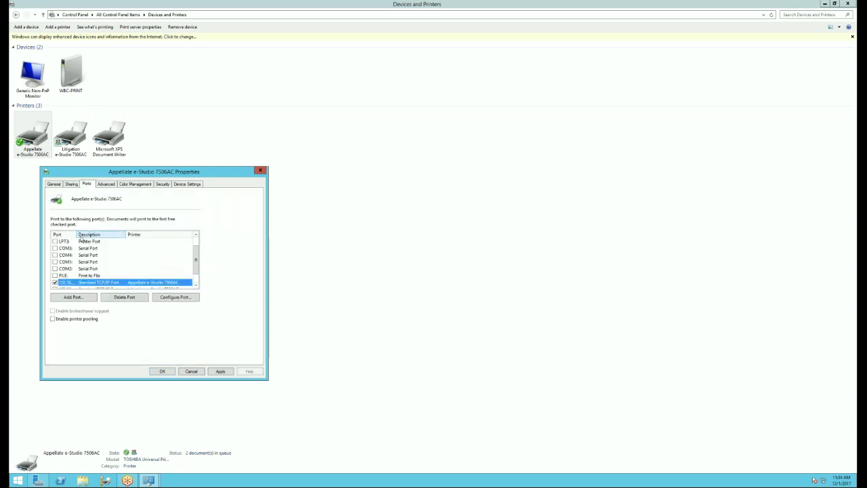
drag(76, 235, 115, 234)
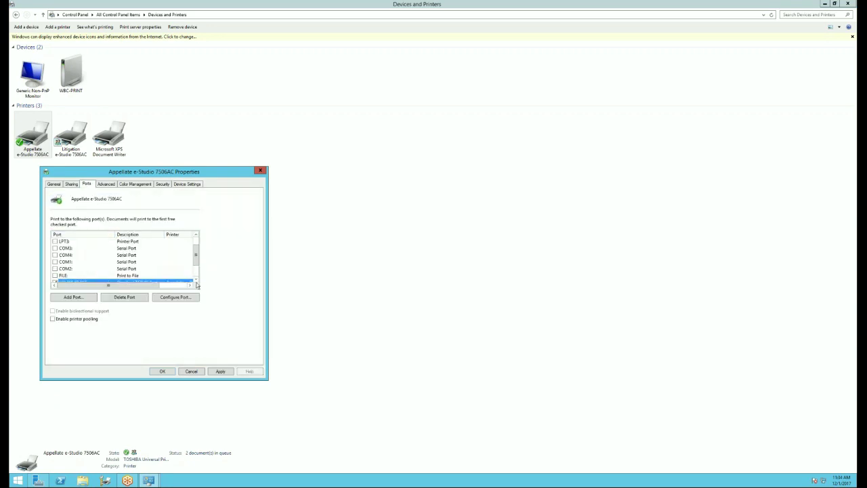
click(195, 279)
click(196, 279)
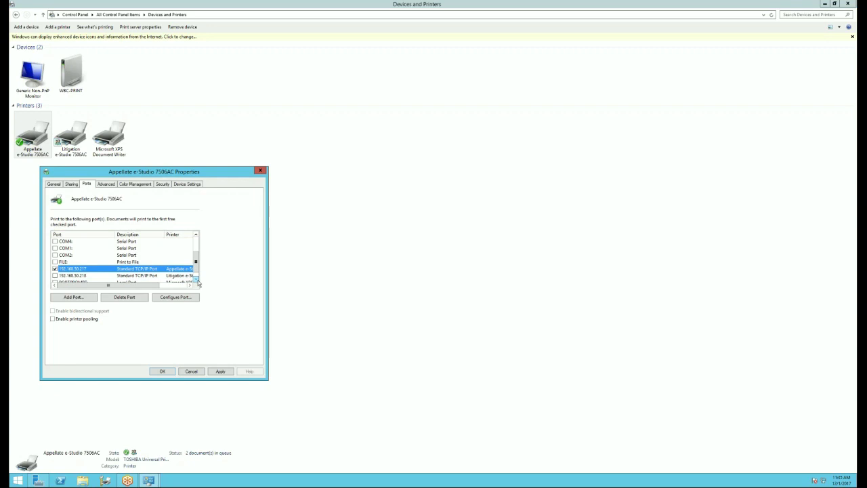
click(263, 171)
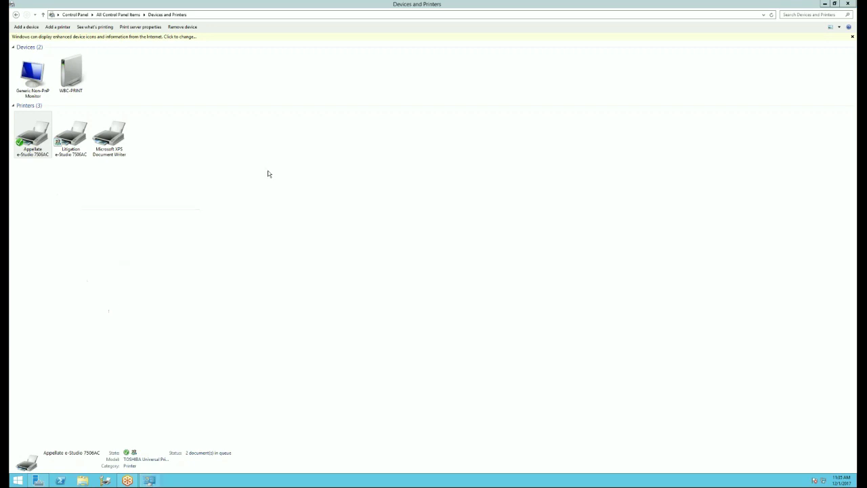
- Close Devices and Printers and load TopAccess at 192.168.50.217 in Internet Explorer, viewing Job Status
click(848, 4)
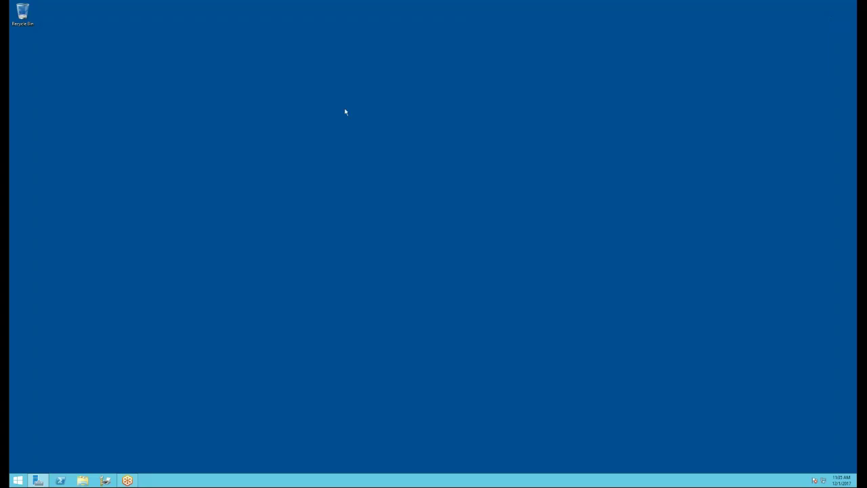
click(20, 480)
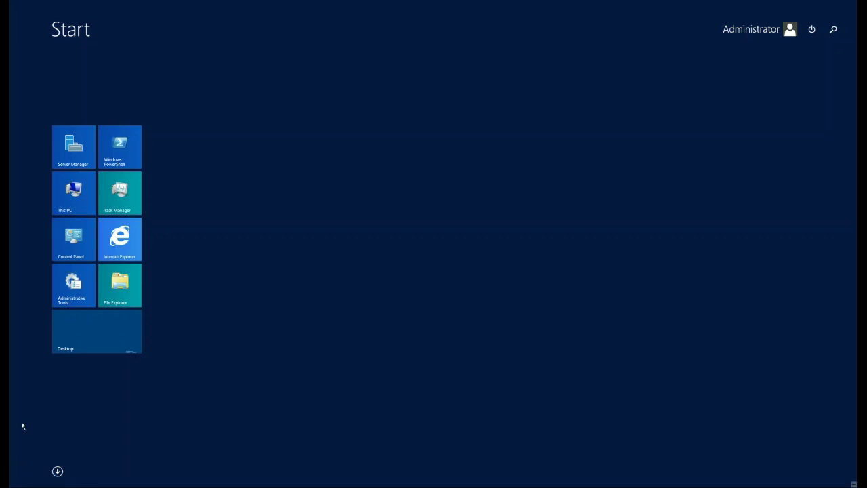
click(129, 230)
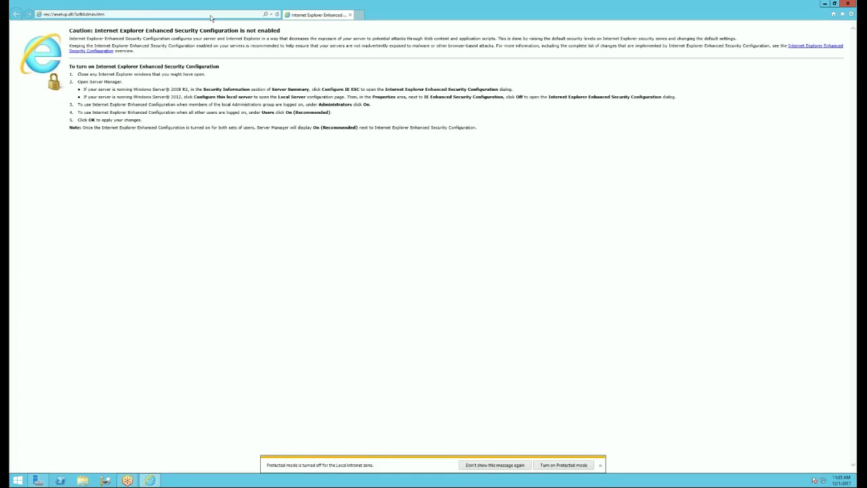
text(192.168.50.217/)
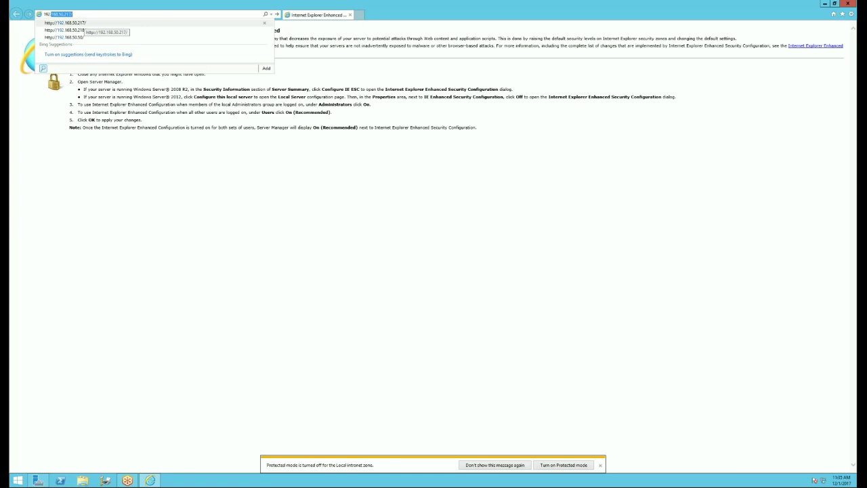
click(82, 23)
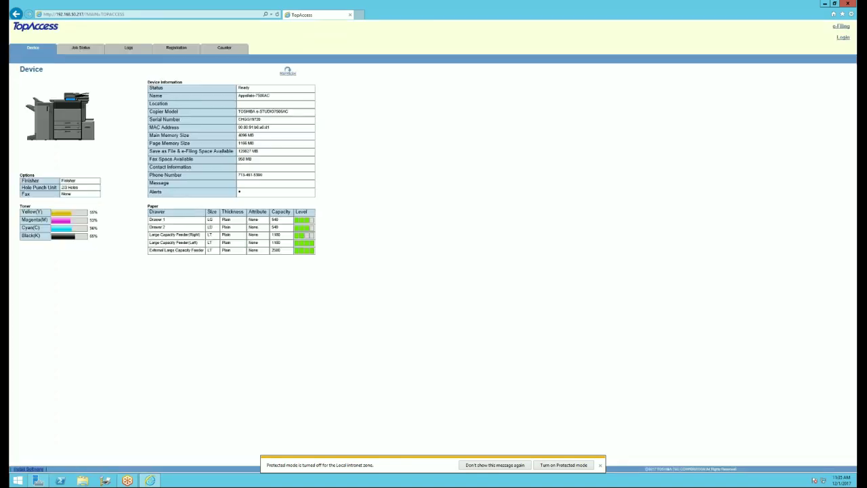
click(81, 47)
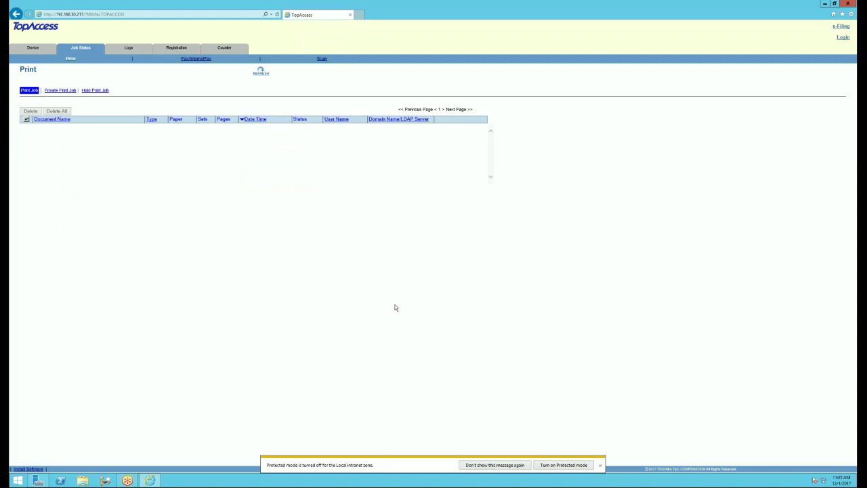
- Confirm the TopAccess print job list is empty, then go to the TopAccess login page
mouse_move(155, 483)
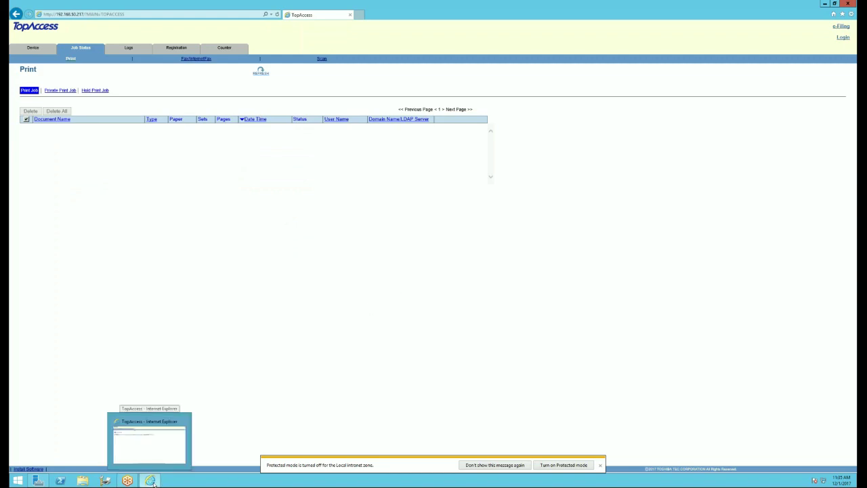
mouse_move(40, 481)
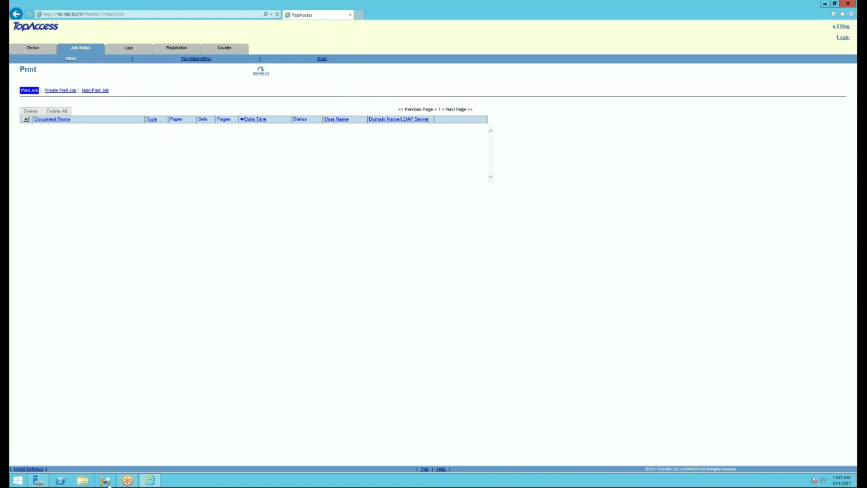
click(824, 4)
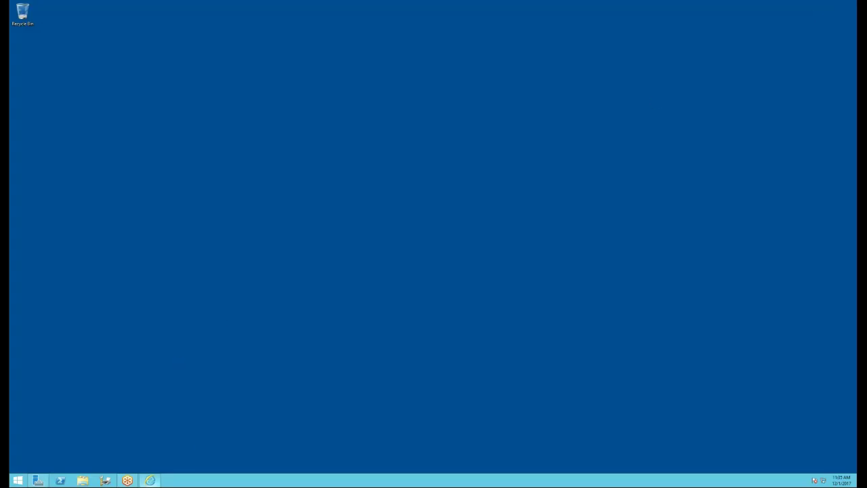
click(149, 480)
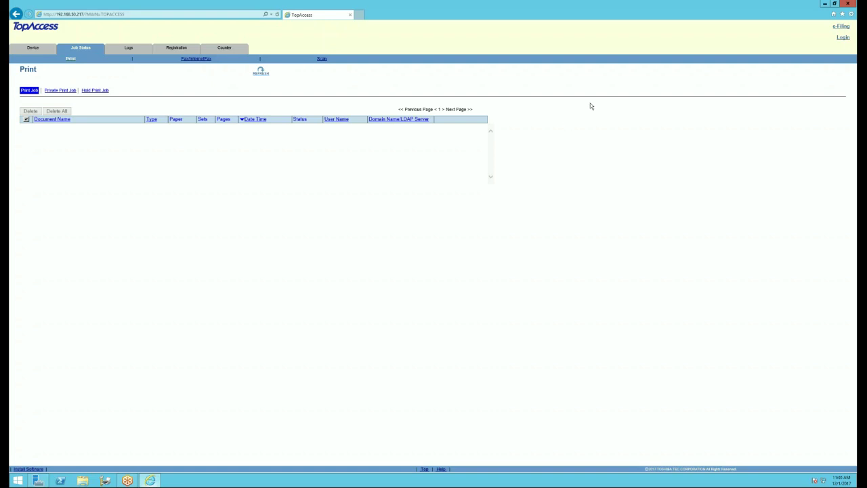
click(842, 38)
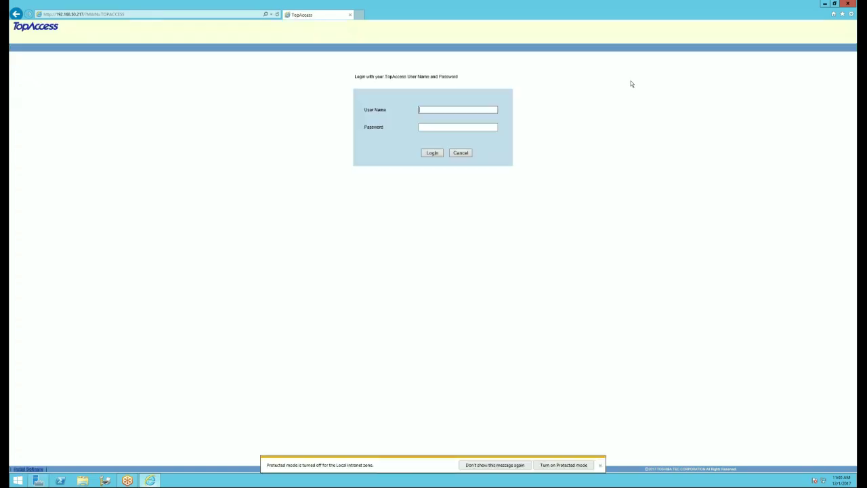
- Log in to TopAccess with the administrator user name and password
text(admin)
key(Tab)
key(Return)
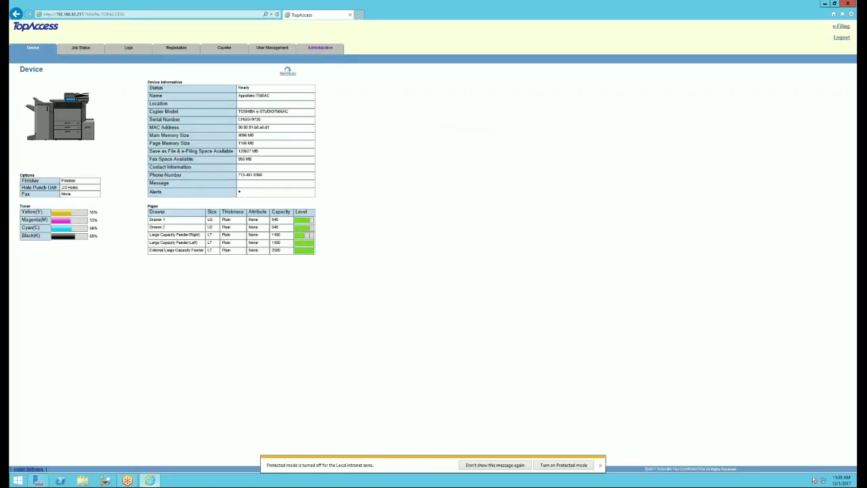
- Check the copier firmware in Administration's Version information, then return to the Device page
click(320, 47)
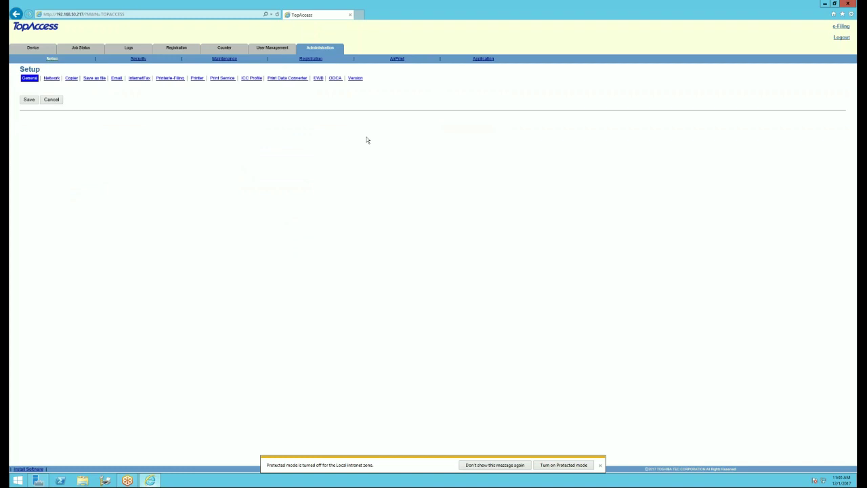
click(355, 78)
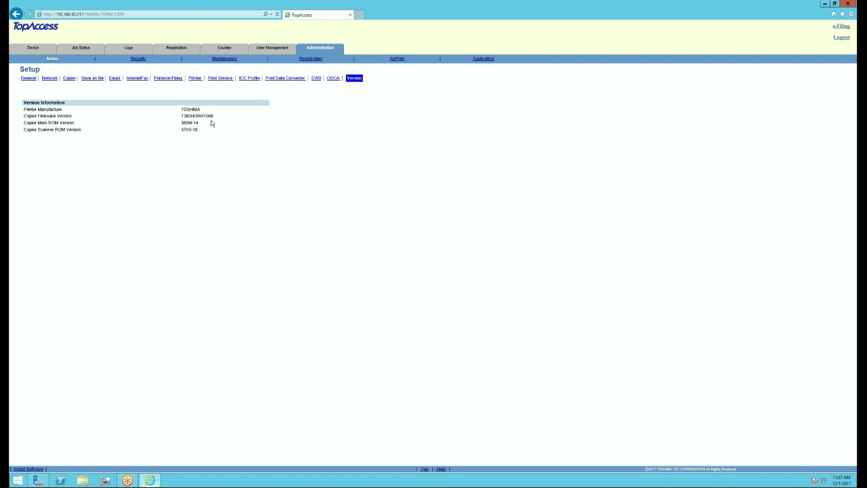
drag(215, 117, 183, 118)
click(165, 183)
click(34, 49)
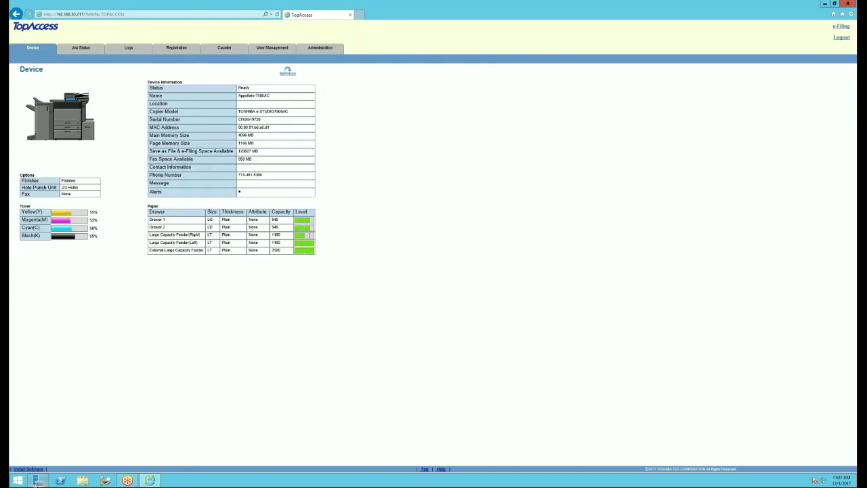
- Open Control Panel from a new Explorer window's address bar, viewed as Large icons
click(84, 480)
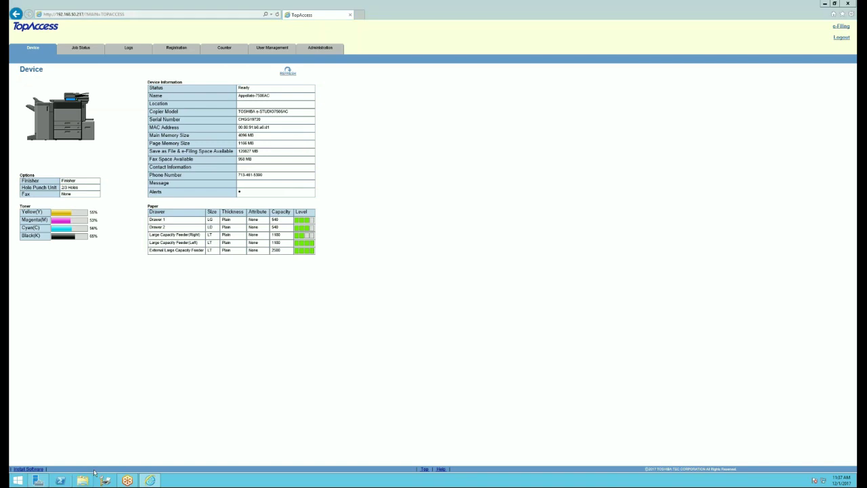
click(267, 115)
text(contr)
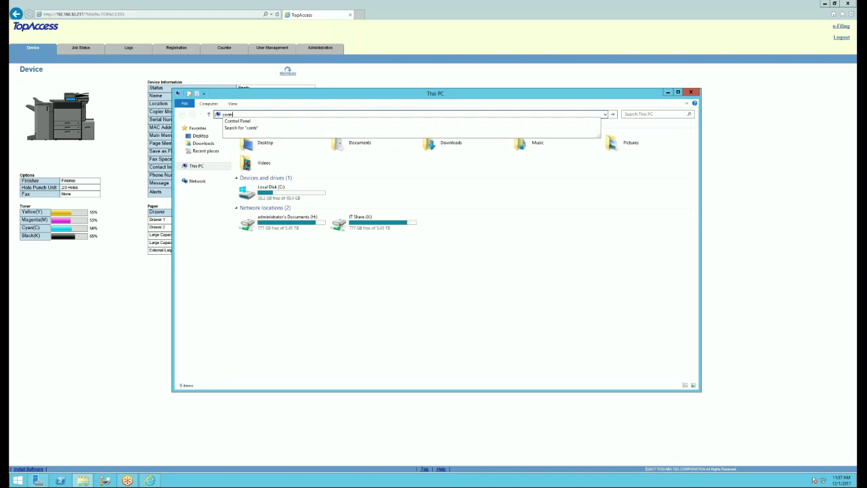
click(253, 121)
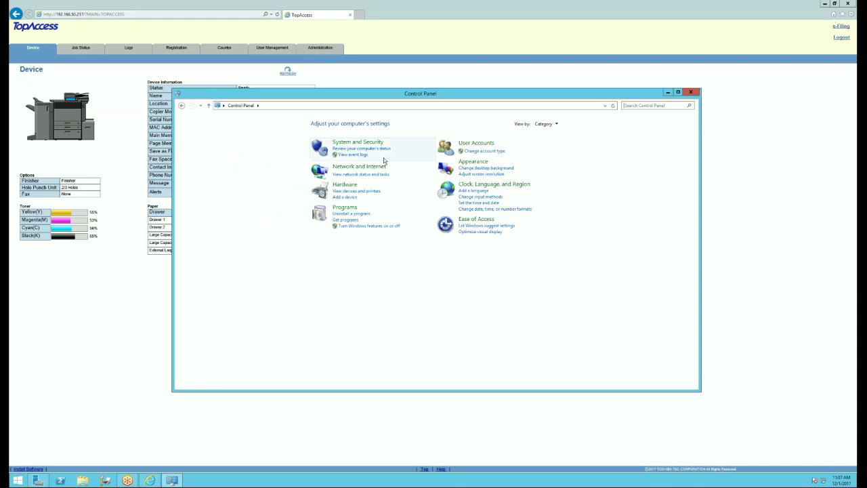
click(556, 126)
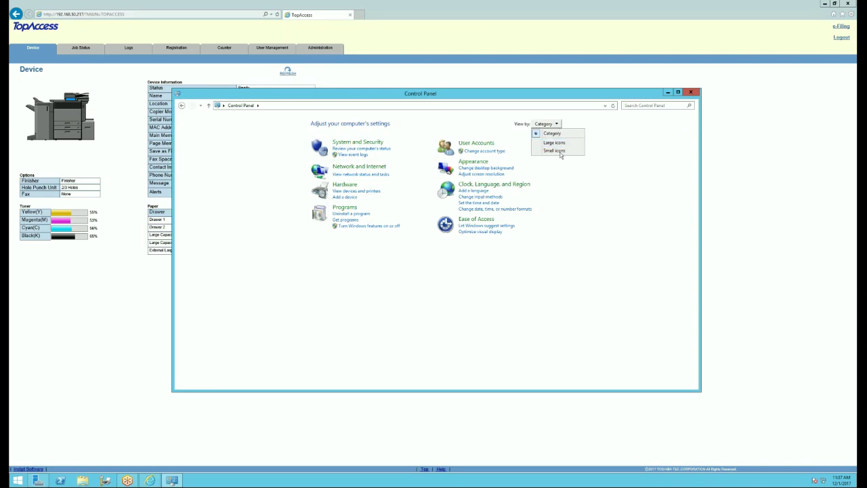
click(558, 143)
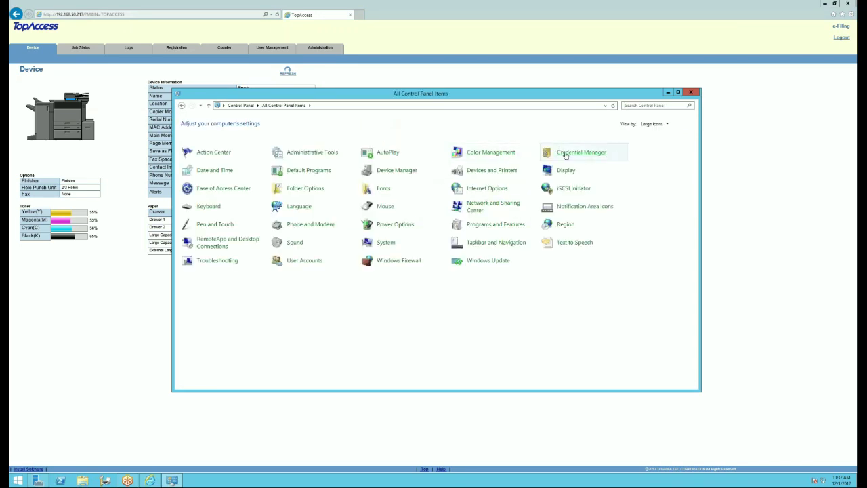
- Open Printer properties for the Appellate e-Studio 7506AC in Devices and Printers
click(477, 172)
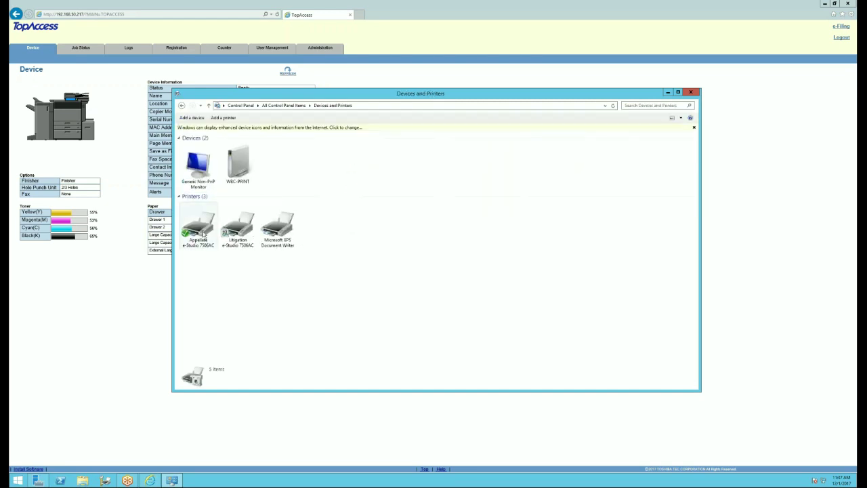
right_click(203, 234)
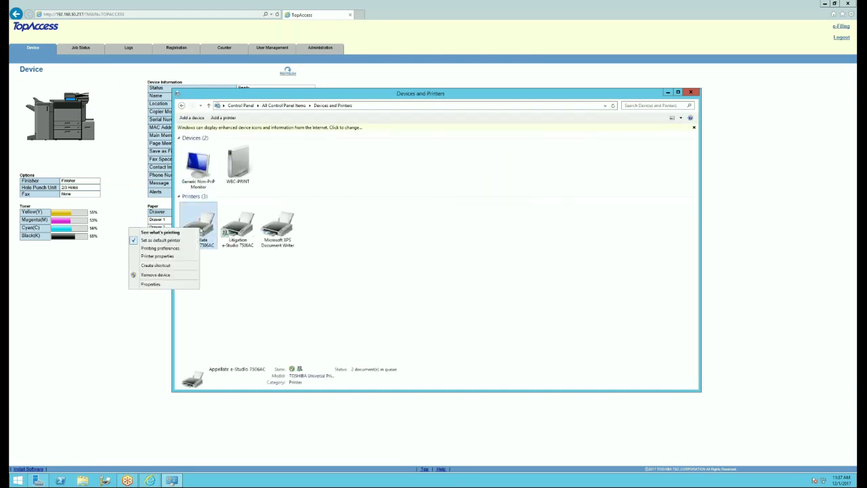
click(169, 257)
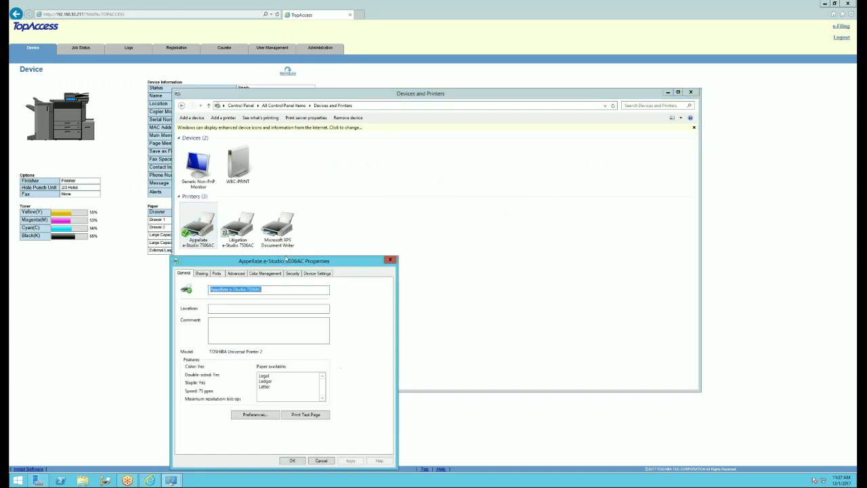
- Check the driver version 7.188.4003.22 under Device Settings, then start a new browser tab
drag(286, 258, 351, 141)
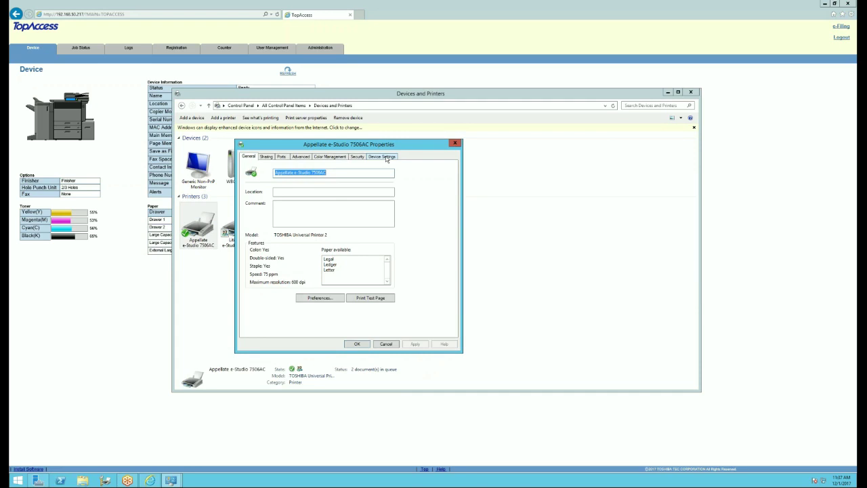
click(382, 156)
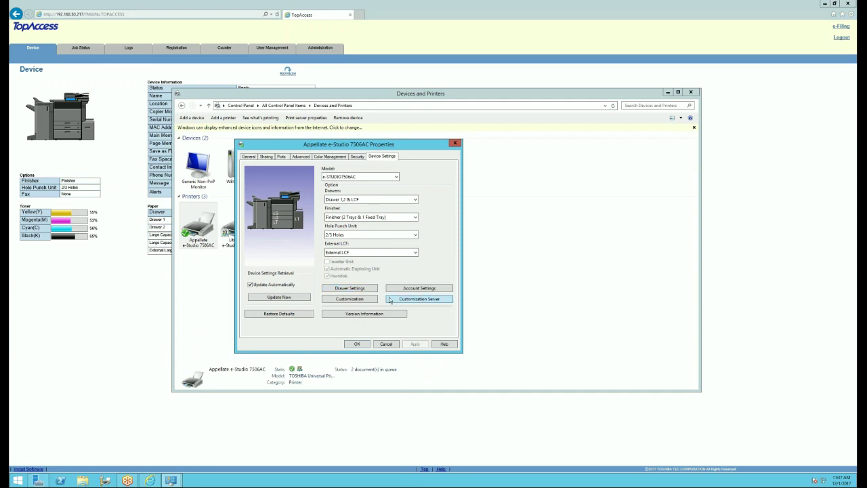
click(376, 314)
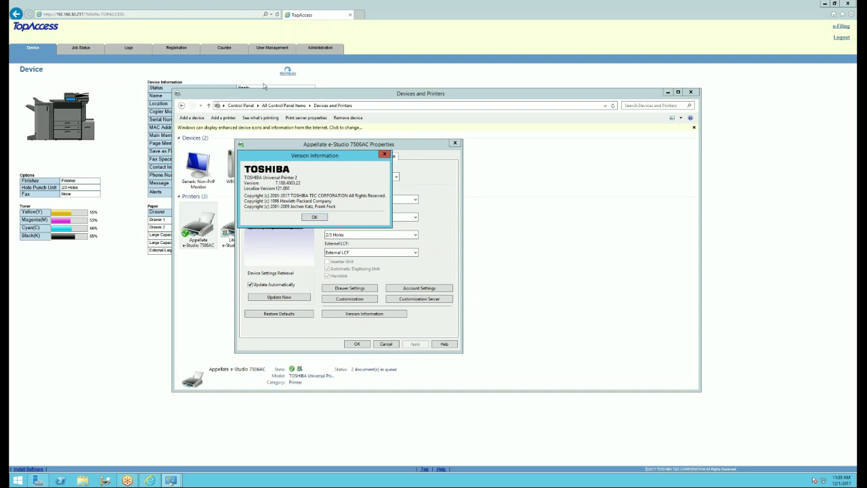
click(360, 15)
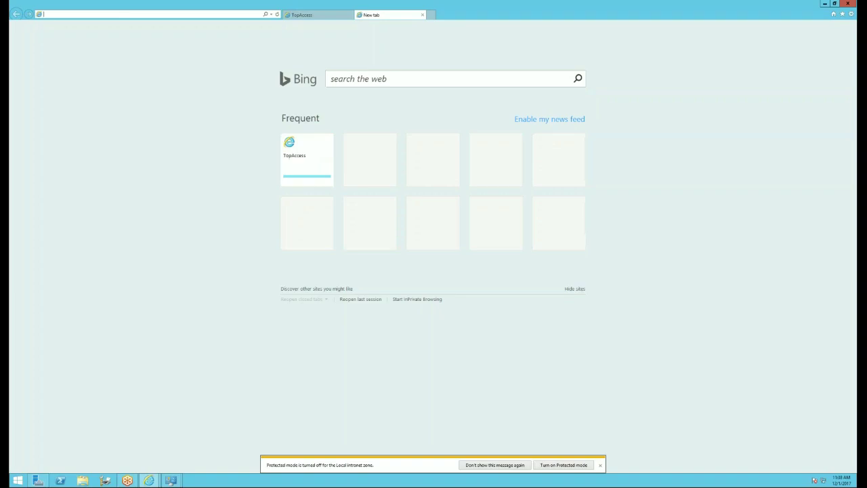
text(cope)
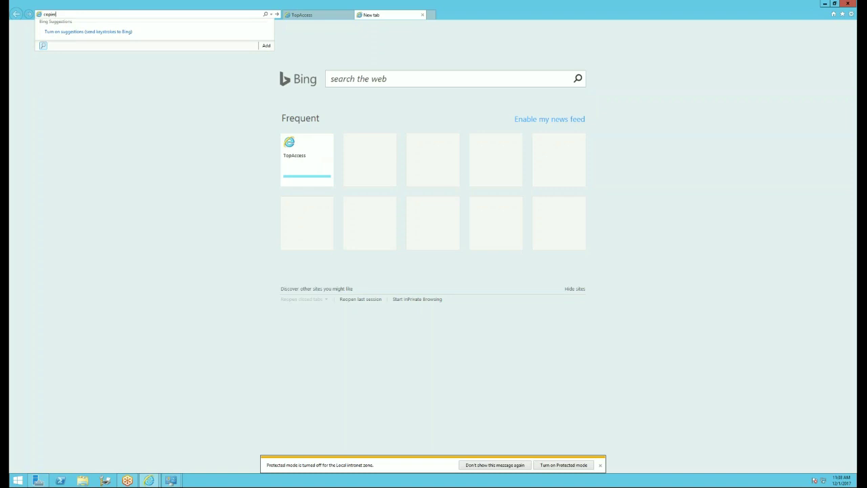
- Find the e-STUDIO7506AC drivers via copiers.toshiba.com Support, COLOR COPIER, confirming version 7.188.4003.22
text(ers.toshiba.com)
key(Return)
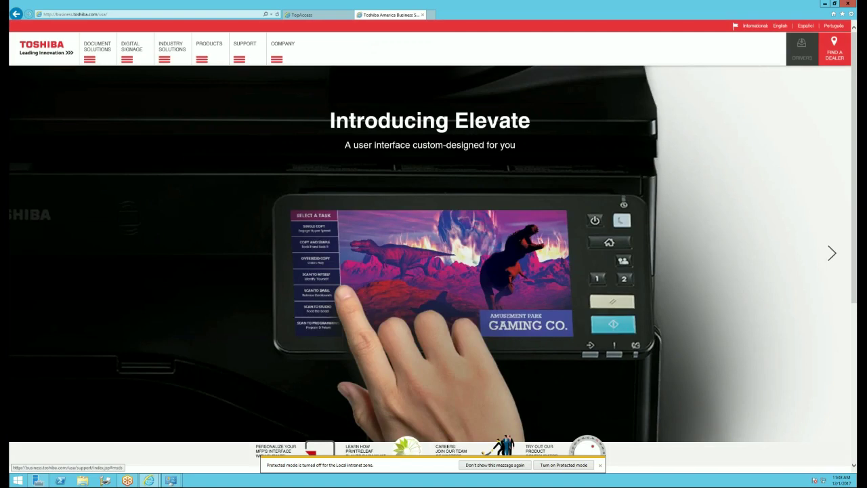
click(187, 300)
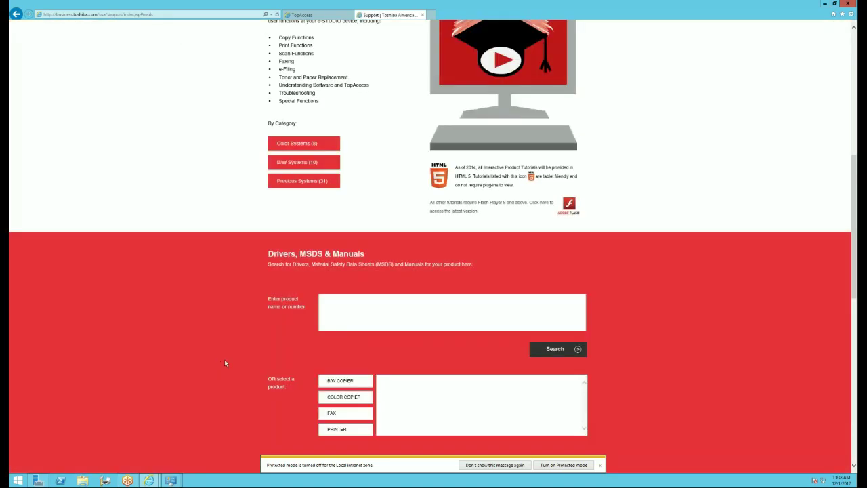
click(334, 399)
click(335, 399)
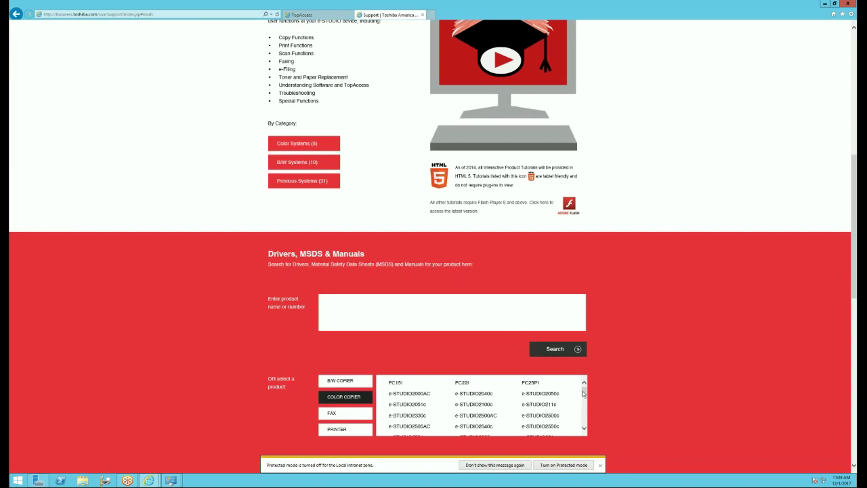
scroll(582, 393, down, 5)
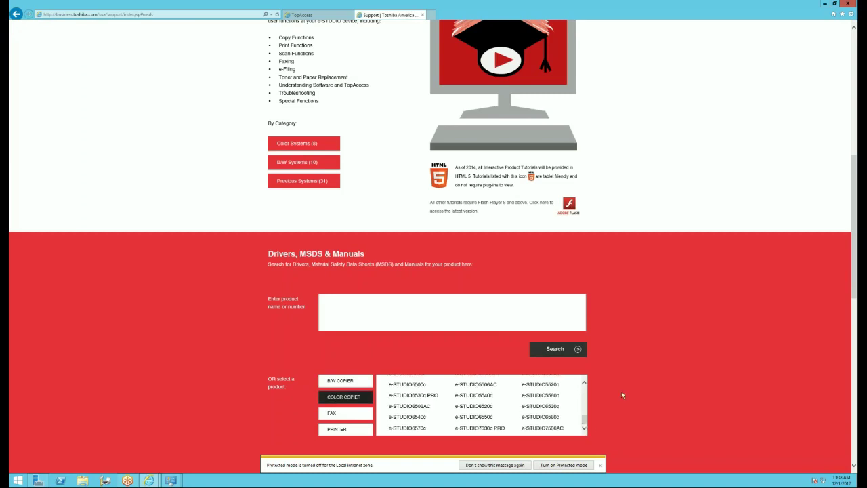
click(555, 428)
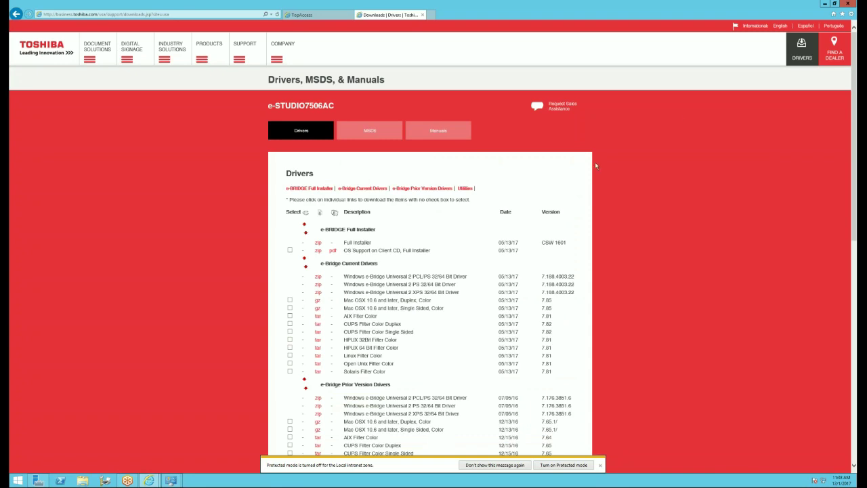
- Recheck the empty TopAccess Job Status print list, then minimize the browser
click(313, 14)
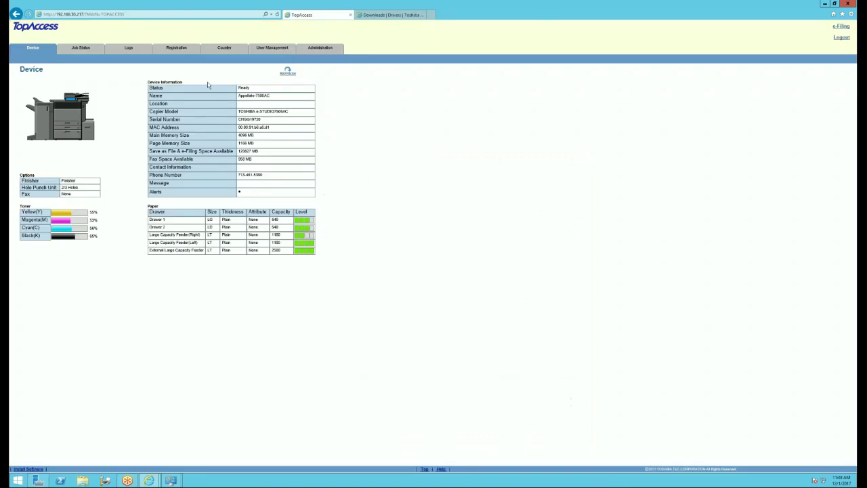
click(89, 49)
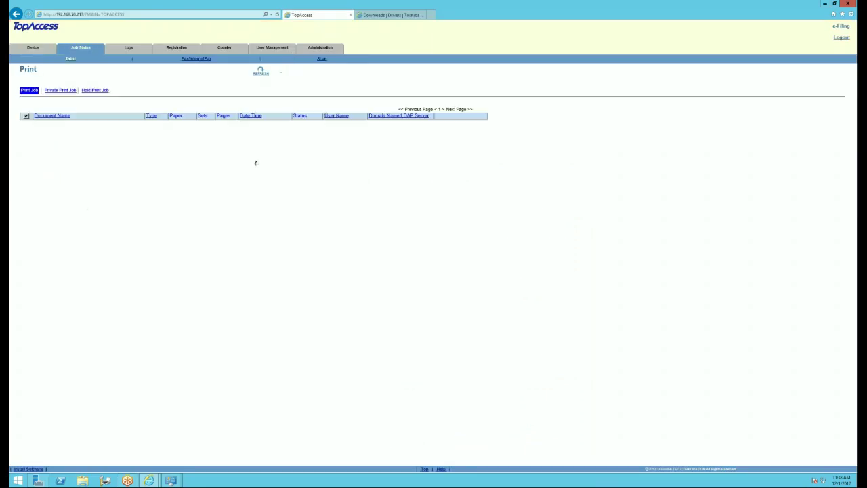
click(825, 4)
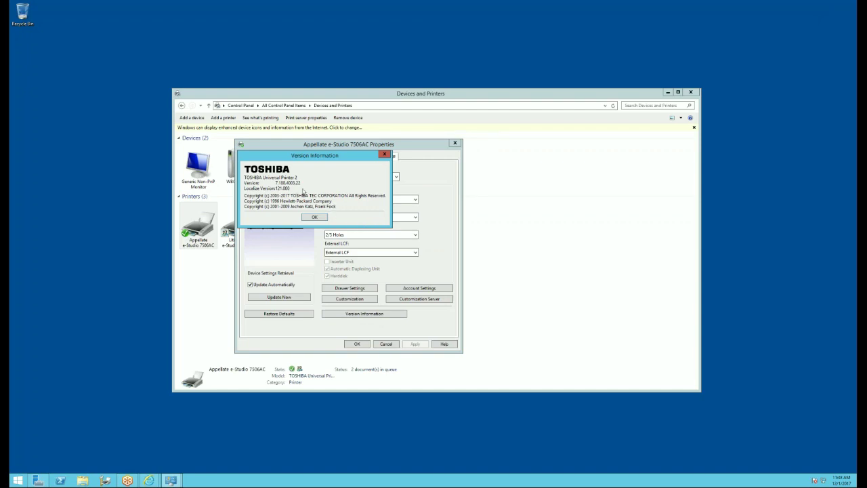
- Dismiss Version Information, close the Appellate Properties dialog, and bring up the printer's options menu
click(315, 217)
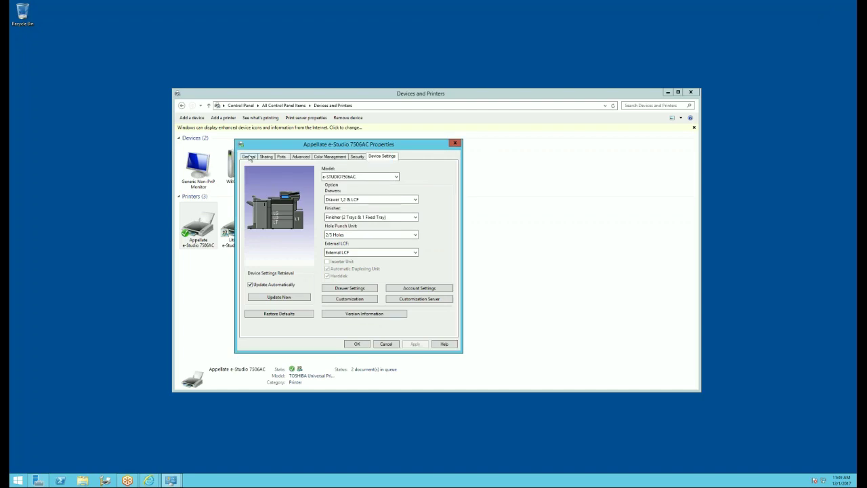
click(250, 157)
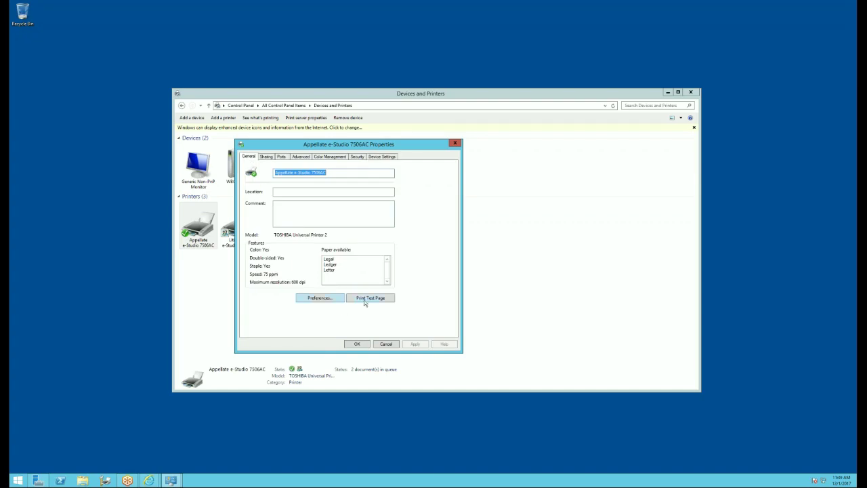
key(Escape)
right_click(207, 229)
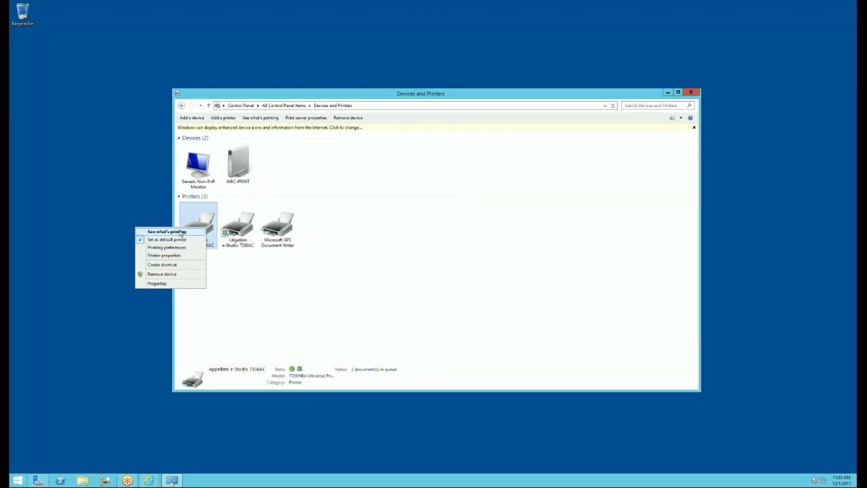
- Print a test page to the Appellate e-Studio 7506AC from its queue's Printer Properties
click(180, 232)
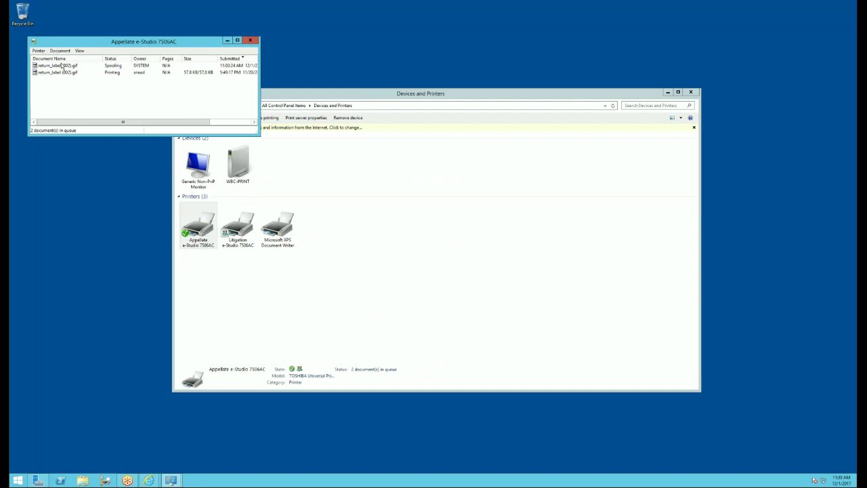
click(39, 52)
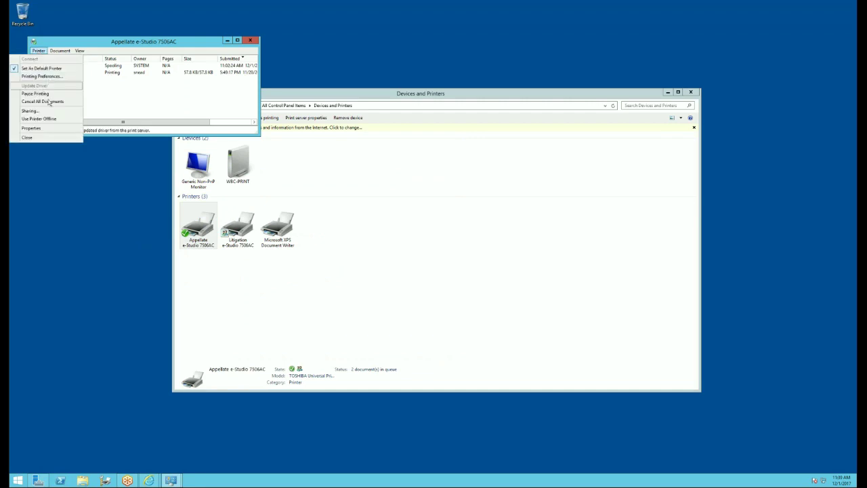
click(31, 128)
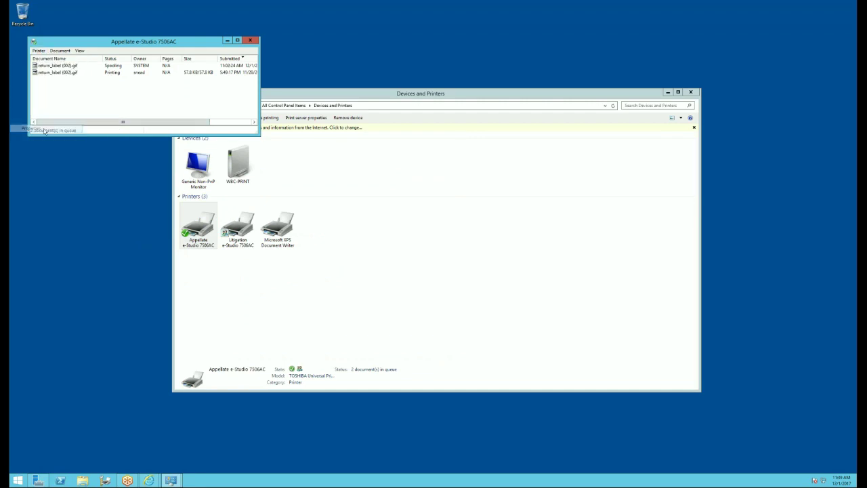
click(184, 285)
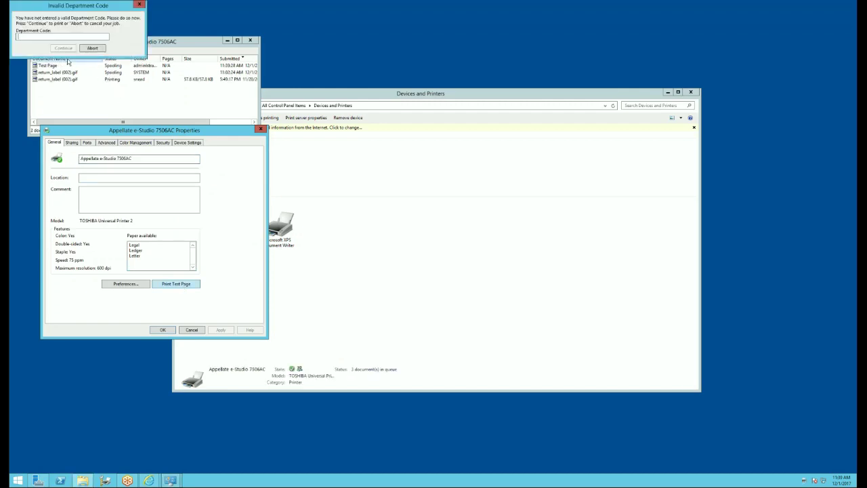
- Bring the TopAccess browser window in front while the department code prompt stays open
click(55, 37)
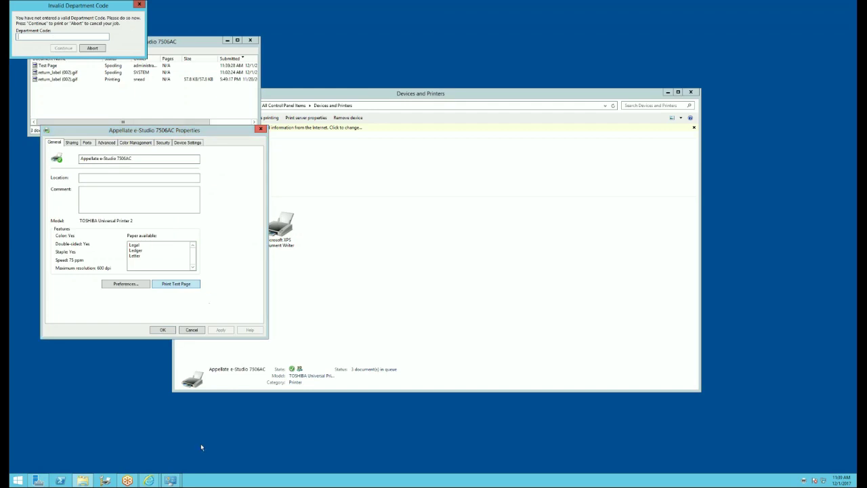
click(149, 480)
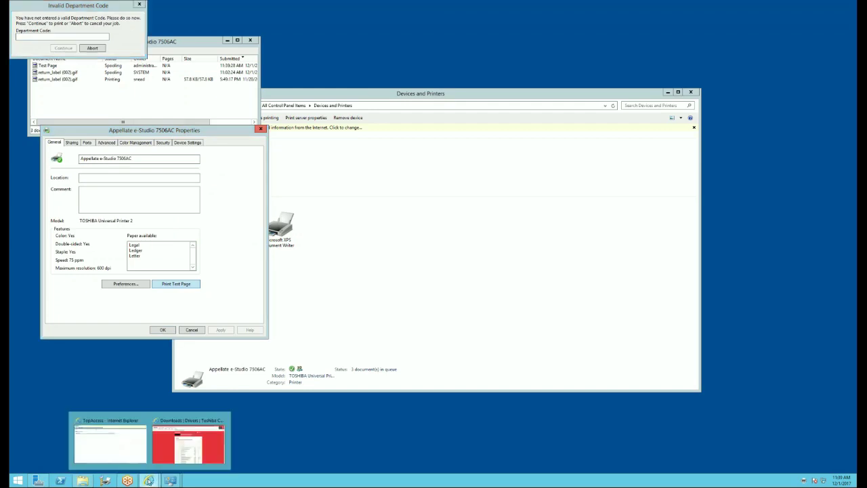
click(126, 443)
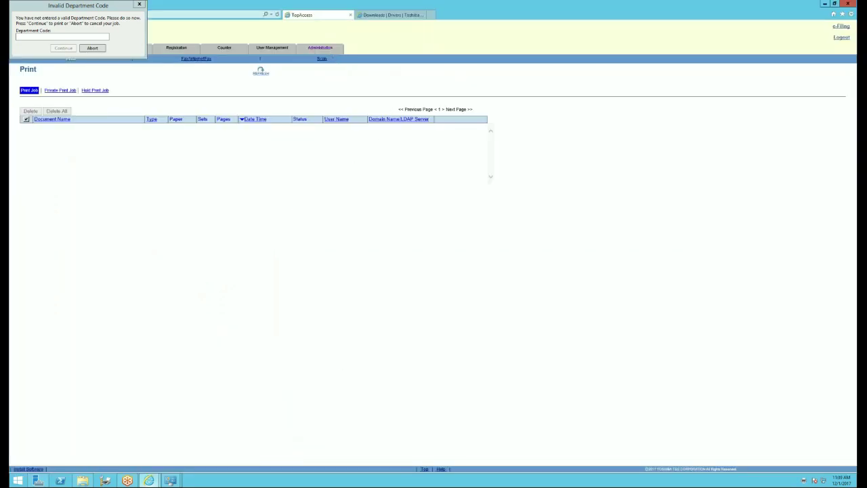
- Open the Department Management list under TopAccess User Management
click(271, 47)
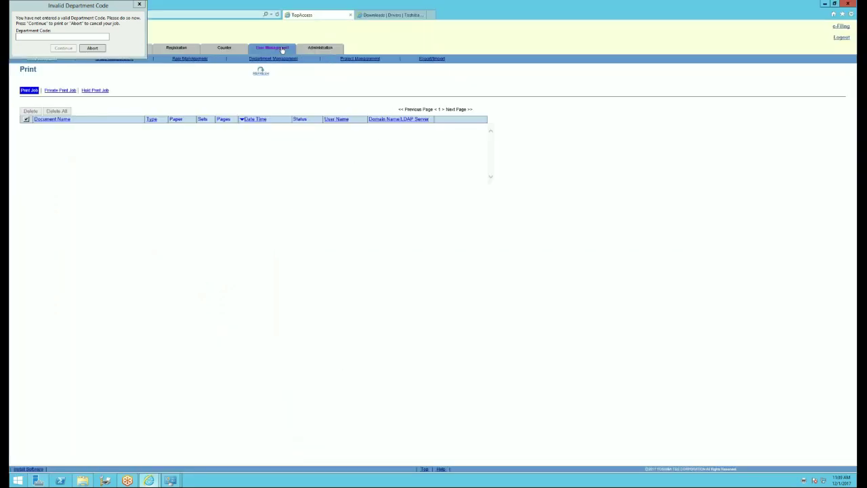
click(359, 59)
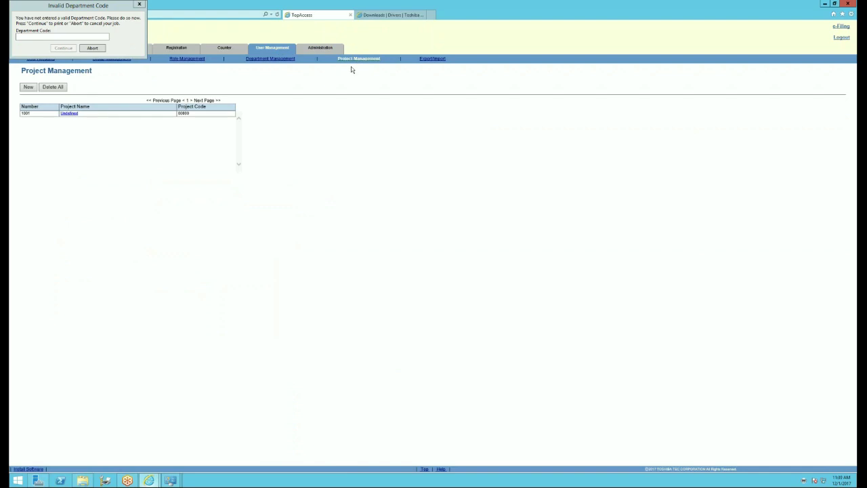
click(286, 60)
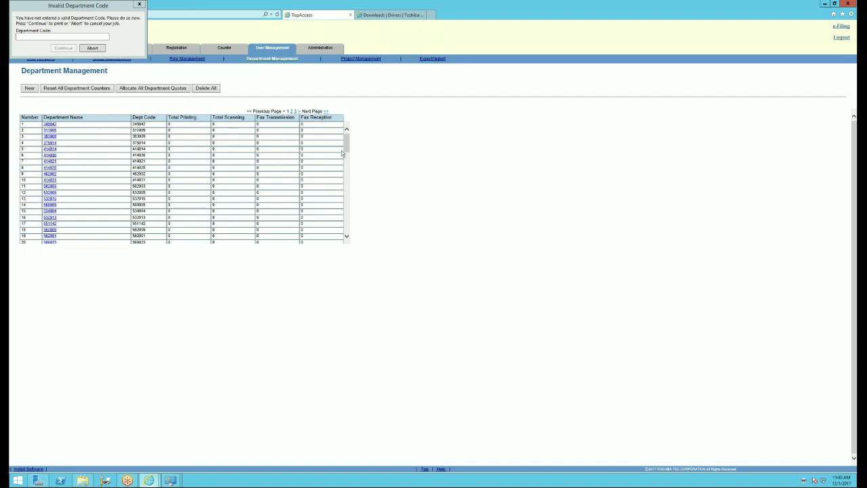
- Page through the department codes and print counts to the second page
drag(347, 144, 347, 232)
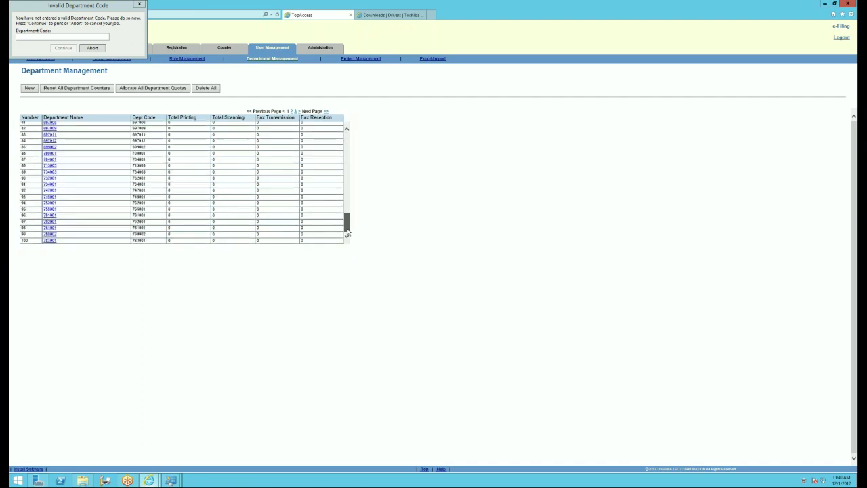
click(294, 111)
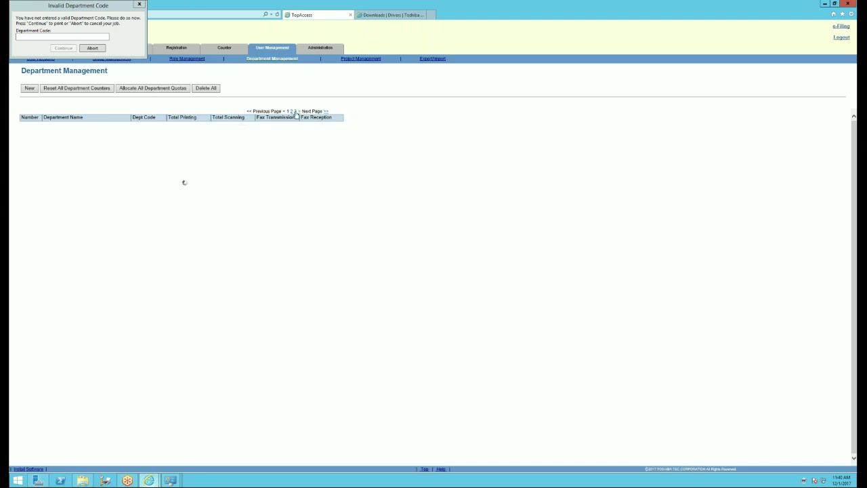
scroll(296, 178, down, 3)
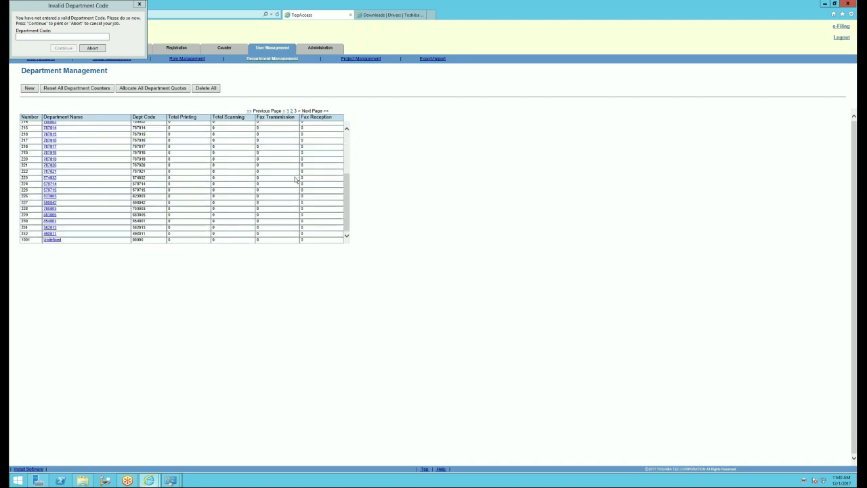
click(291, 111)
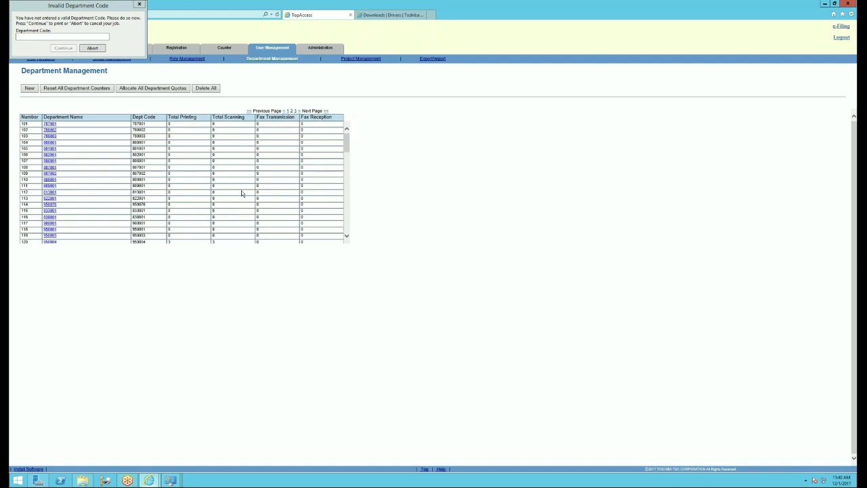
scroll(224, 187, down, 5)
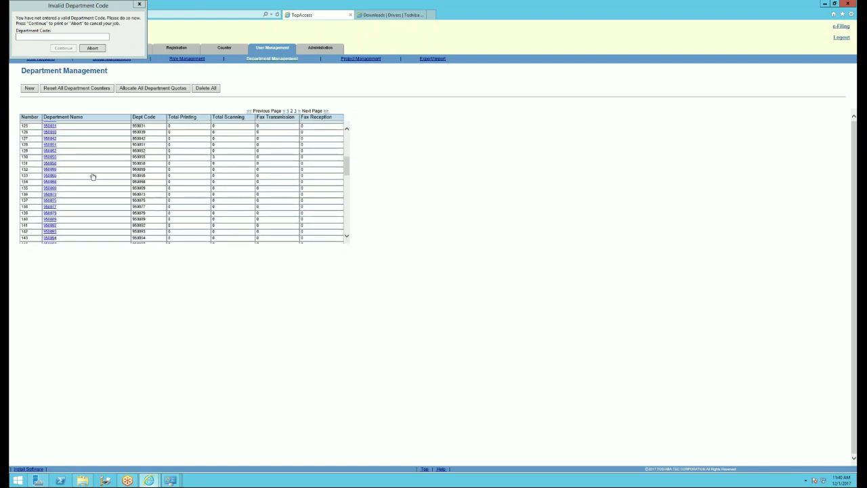
scroll(93, 176, up, 1)
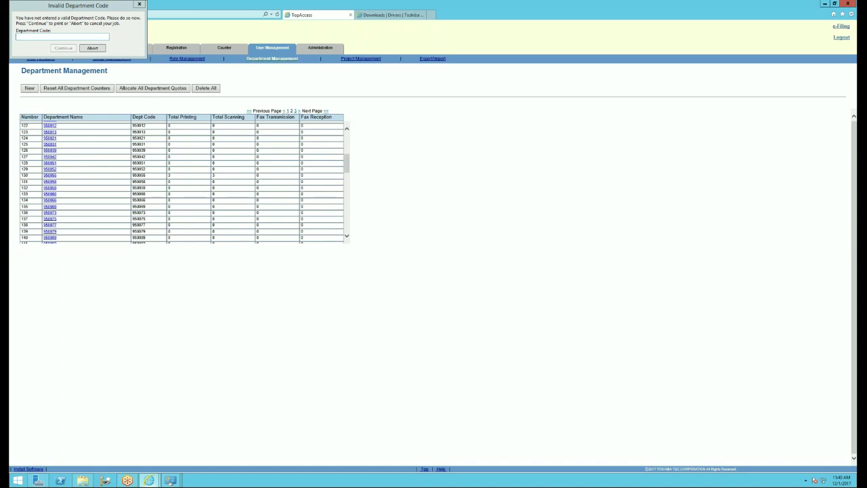
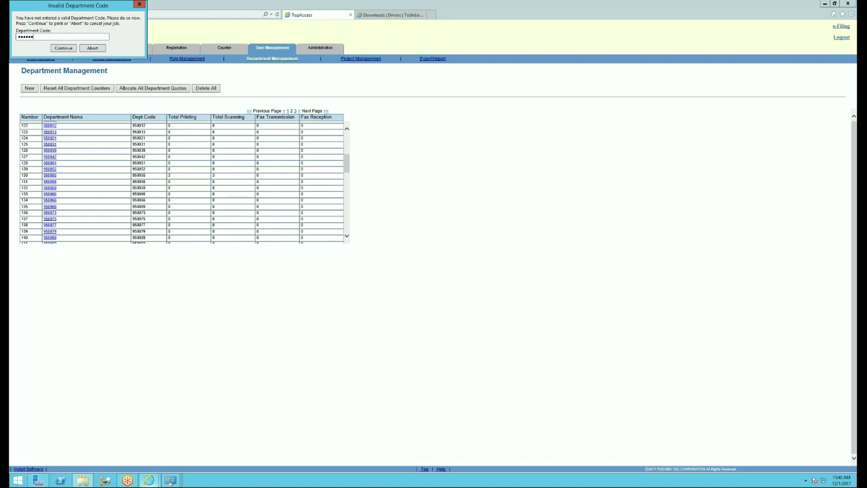
- Enter the department code to release the test page, then close the message and Properties
click(62, 48)
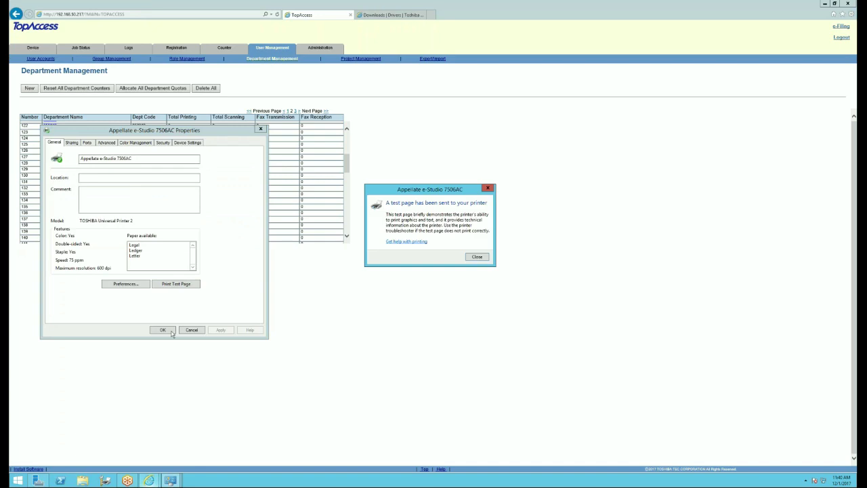
click(477, 256)
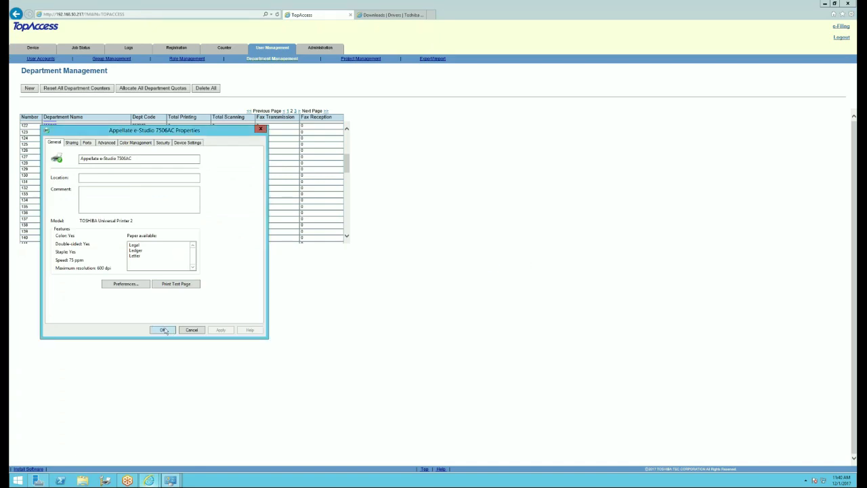
click(162, 329)
- Reopen the print queue, move it right, and show TopAccess Administration Setup
mouse_move(175, 478)
click(209, 444)
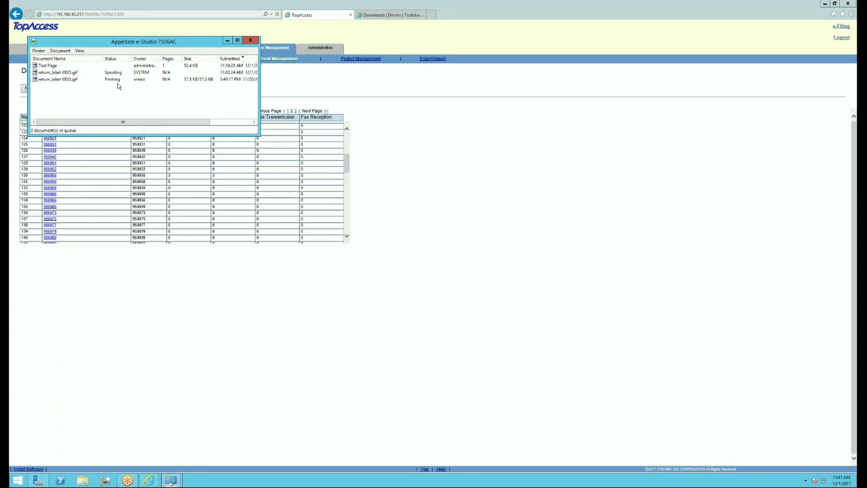
drag(125, 43, 472, 67)
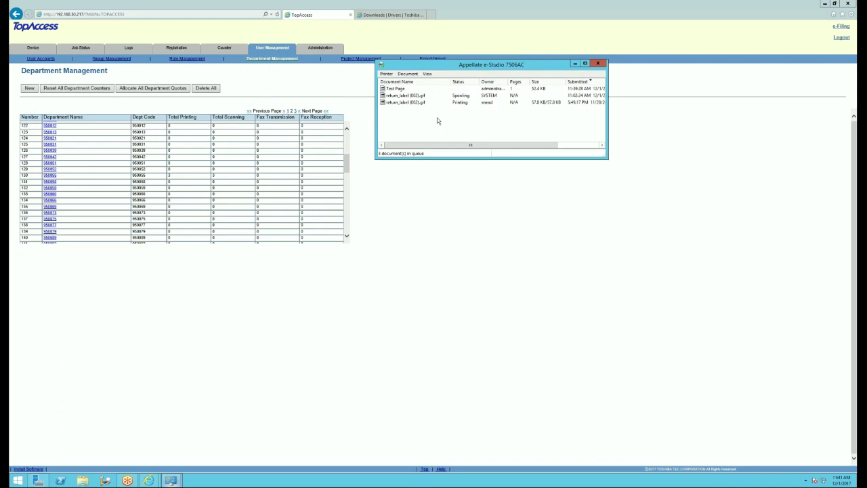
click(319, 48)
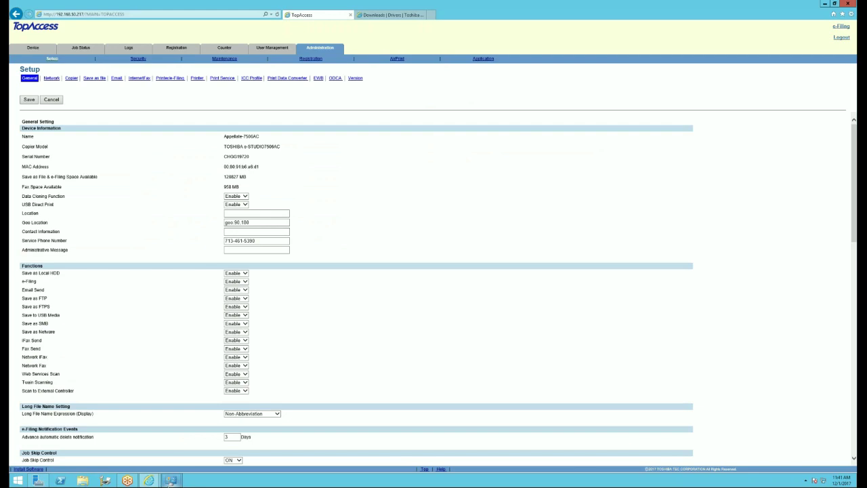
- Bring the print queue forward, then show the TopAccess View Logs Print Log page
mouse_move(171, 482)
click(212, 448)
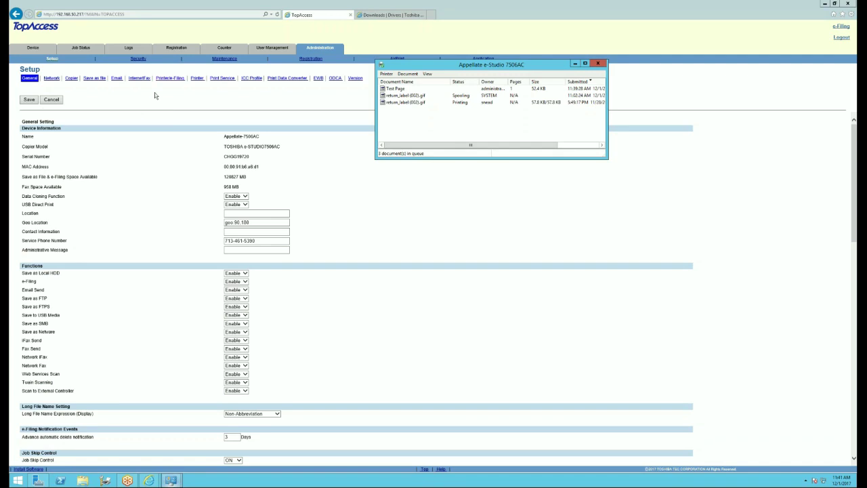
click(129, 50)
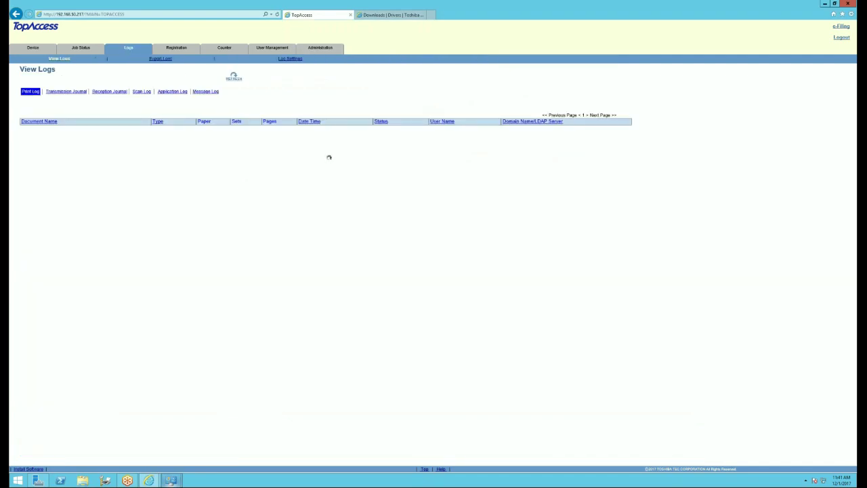
- Clear and confirm the print job, fax transmission and fax reception logs
click(206, 153)
key(Return)
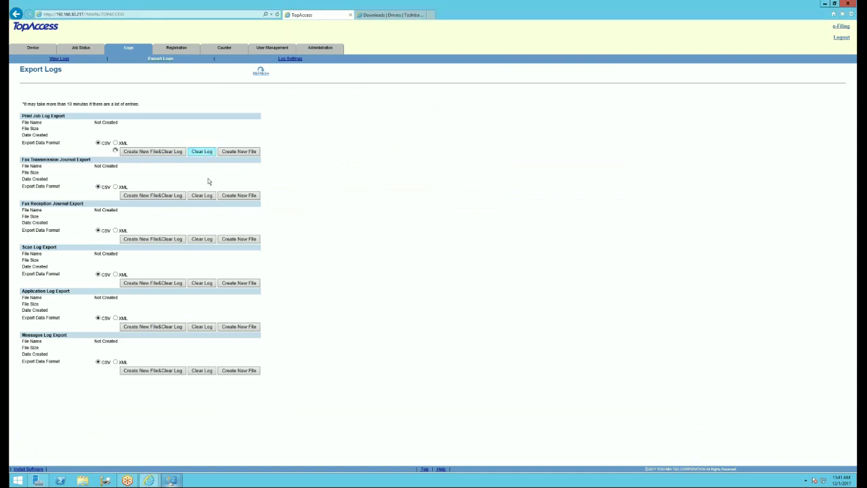
click(204, 196)
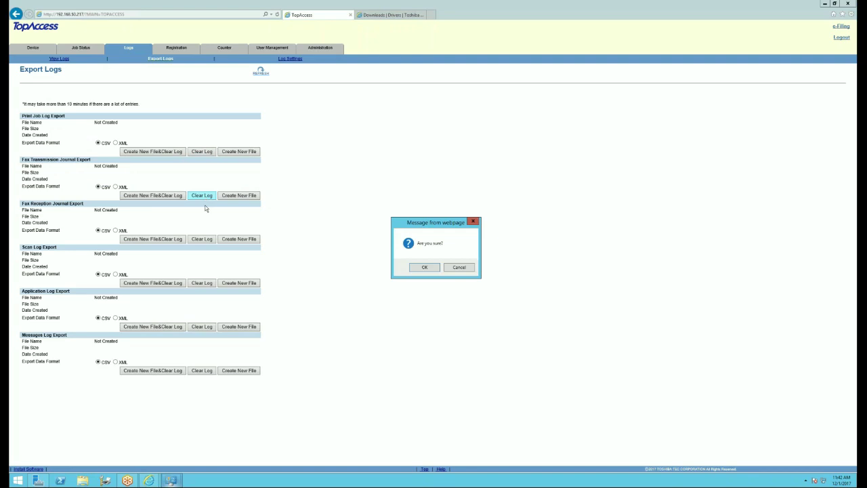
key(Return)
click(203, 239)
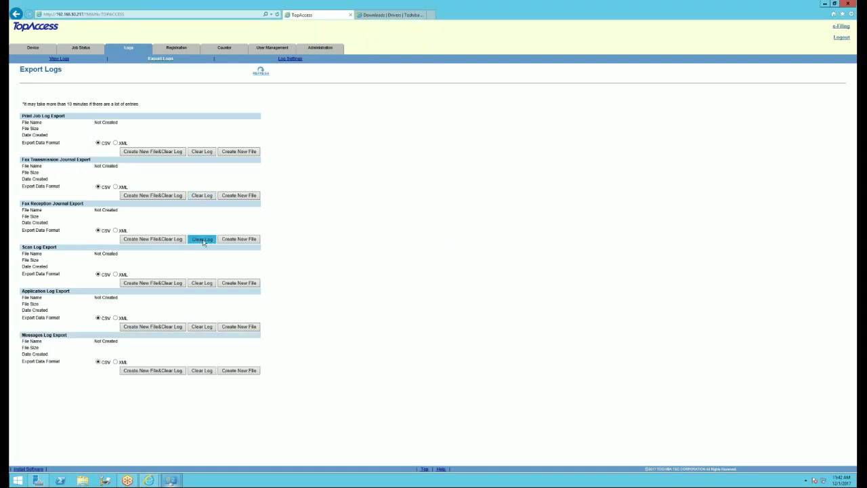
key(Return)
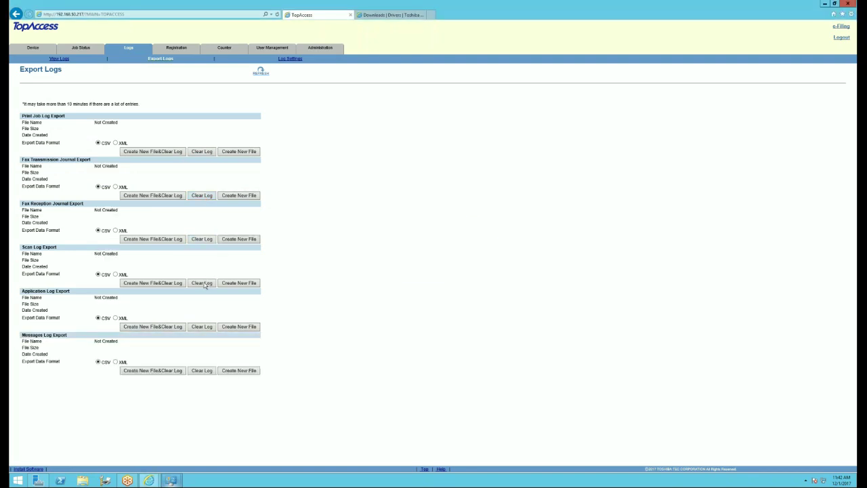
- Clear and confirm the scan, application and messages logs
click(203, 283)
key(Return)
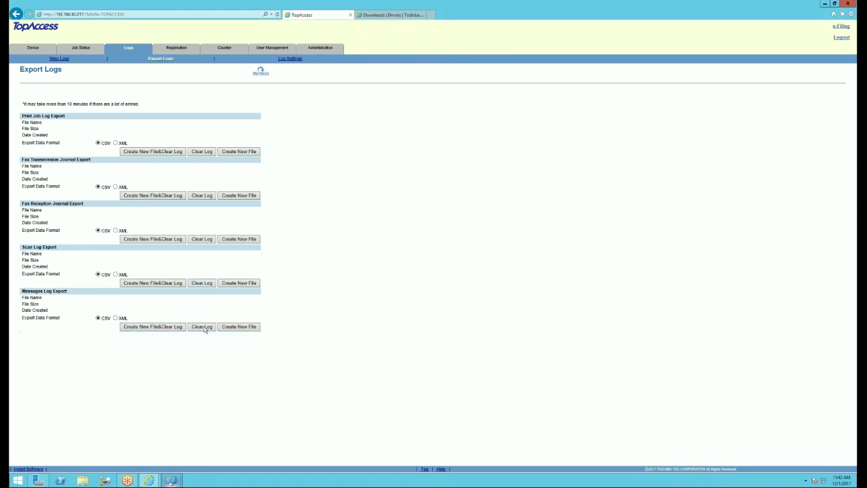
click(202, 326)
key(Return)
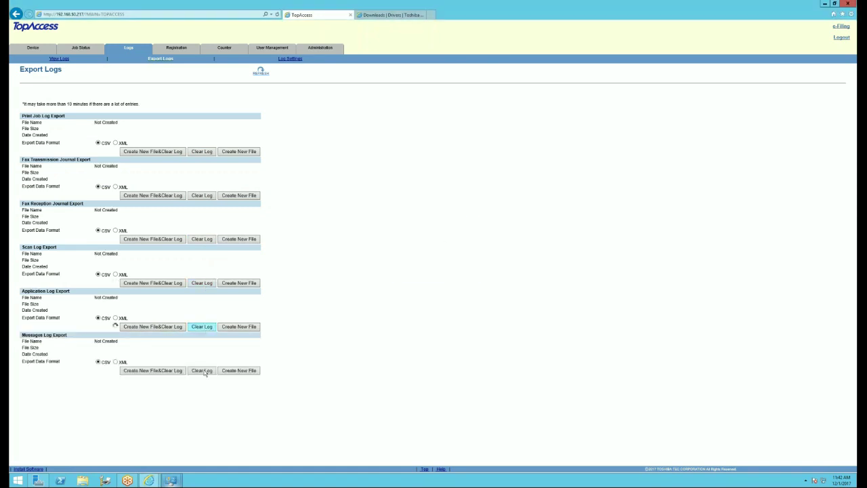
click(203, 370)
key(Return)
click(328, 47)
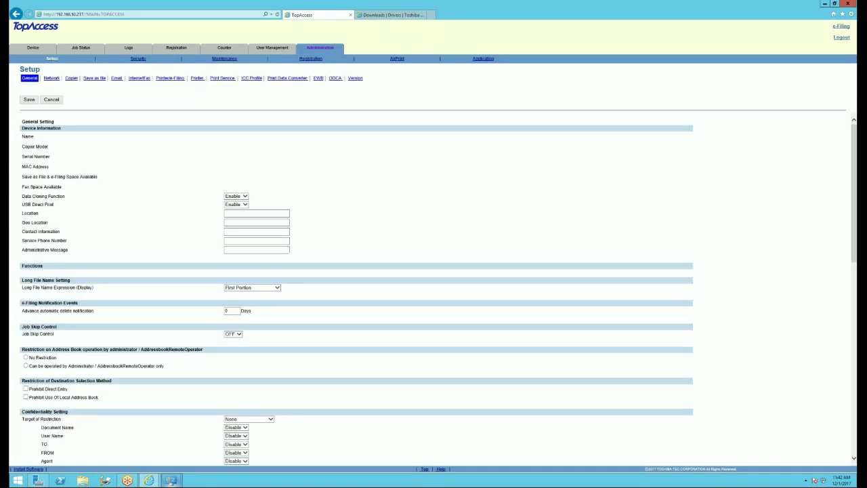
- Reboot the copier from Maintenance > Reboot and dismiss the NetworkError(0) message
click(219, 60)
click(383, 78)
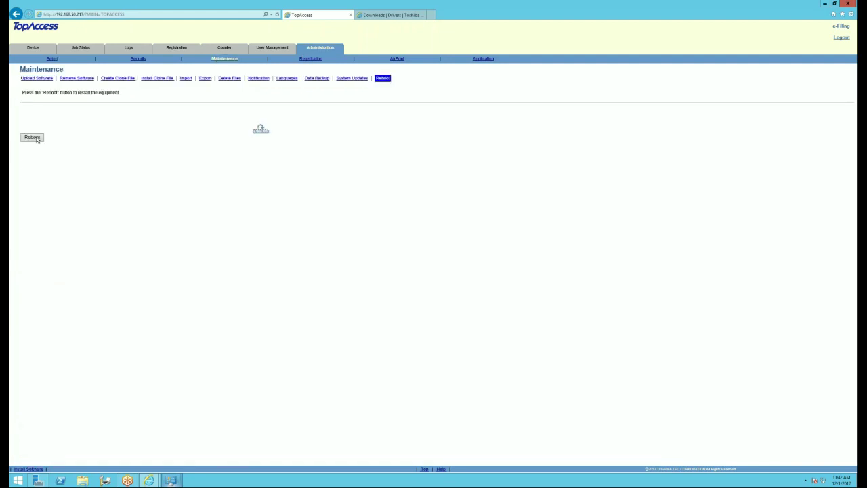
click(37, 138)
click(465, 269)
click(32, 49)
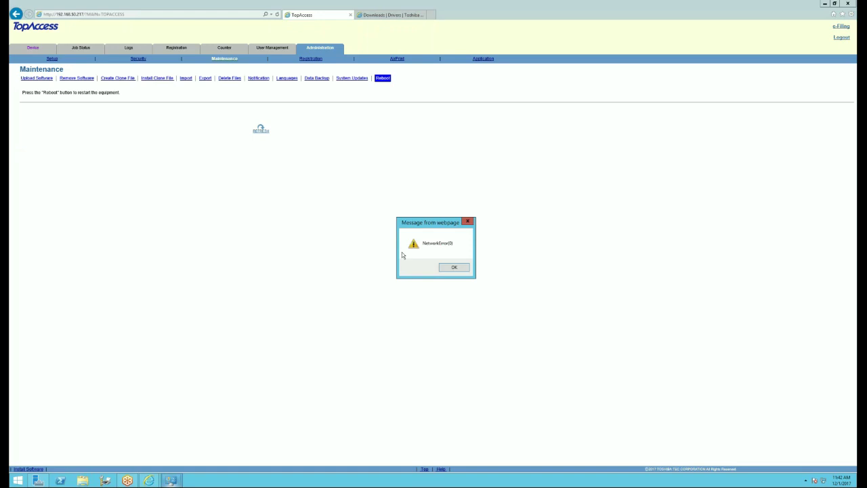
click(447, 268)
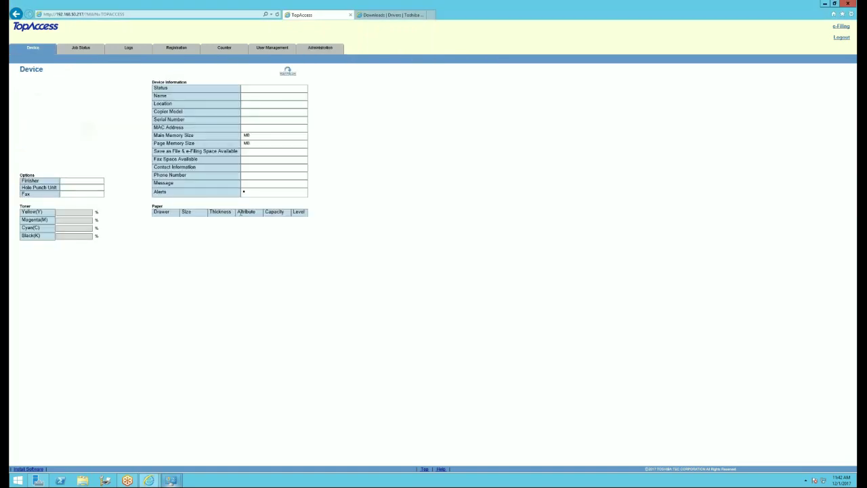
click(277, 14)
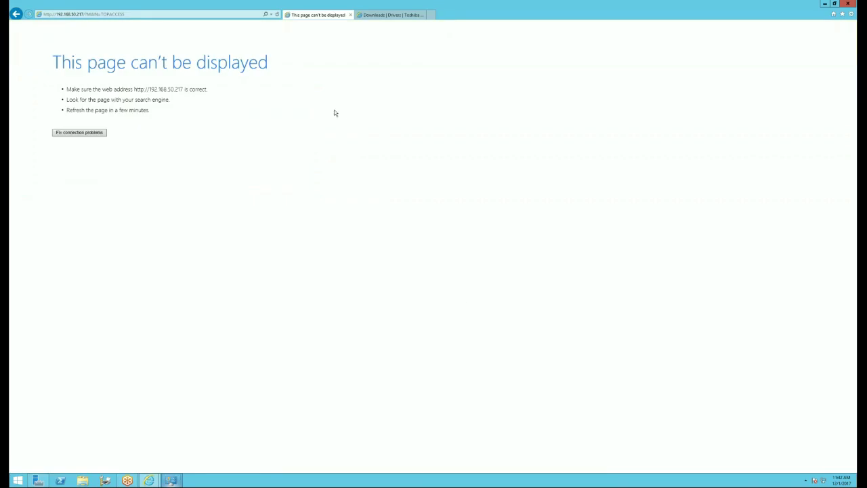
click(106, 14)
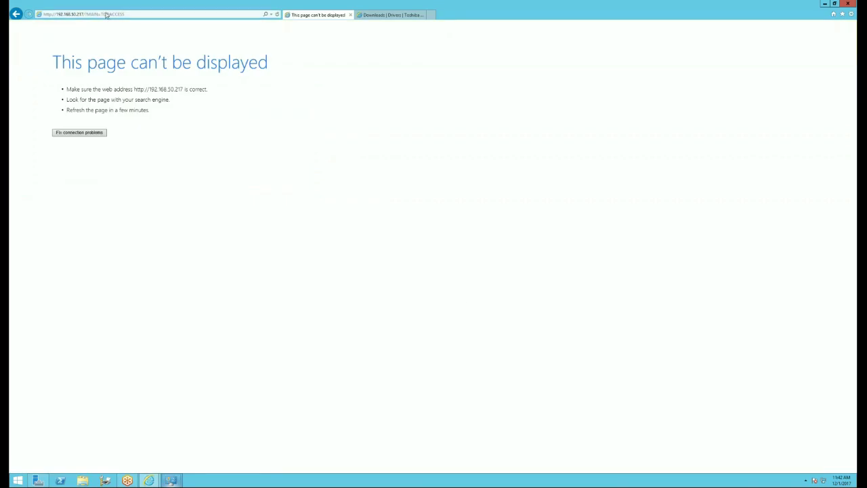
click(84, 14)
double_click(85, 15)
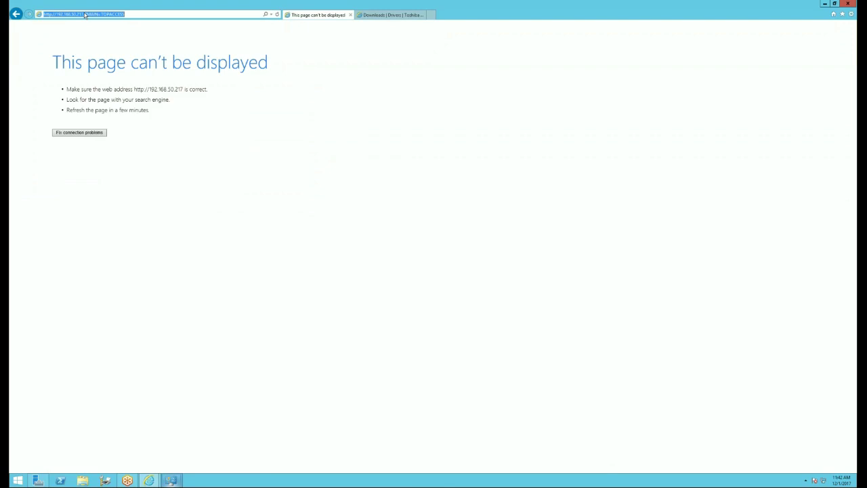
drag(85, 14, 131, 12)
key(BackSpace)
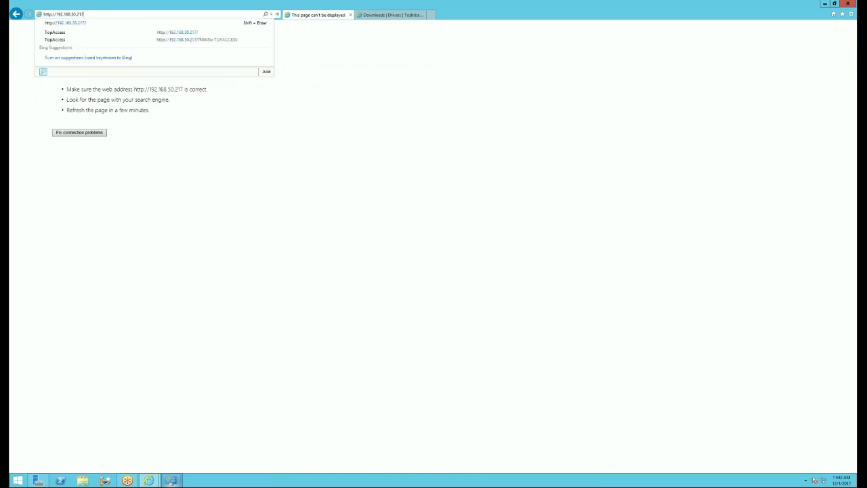
key(Return)
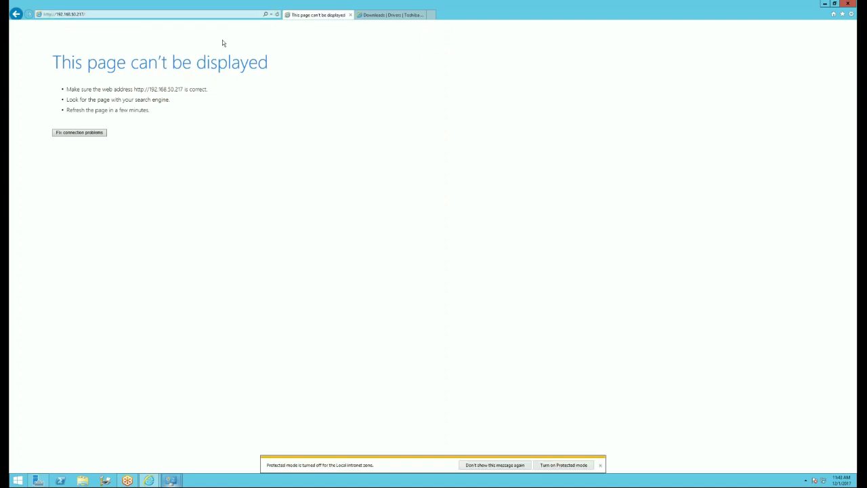
- Dismiss the Protected mode notice and reload the copier page again
click(600, 465)
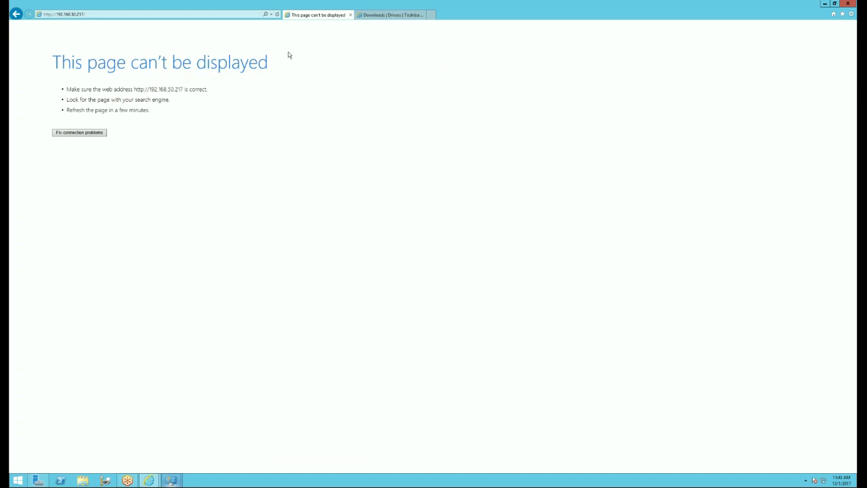
click(276, 15)
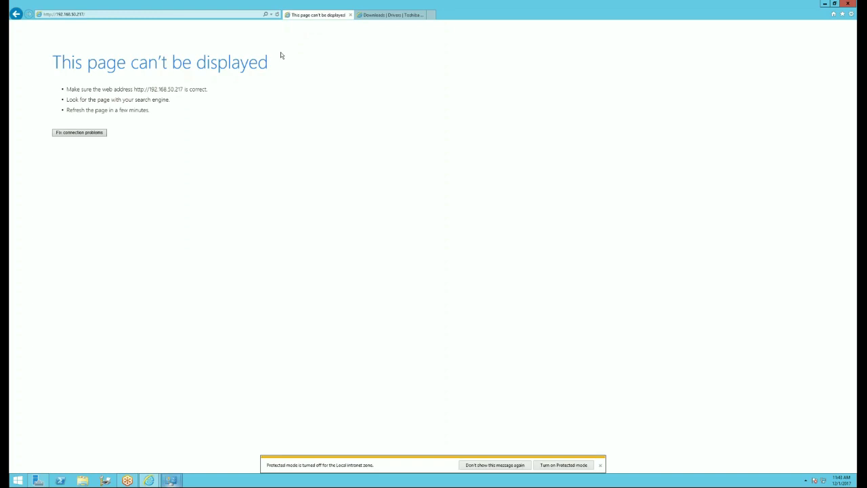
click(600, 466)
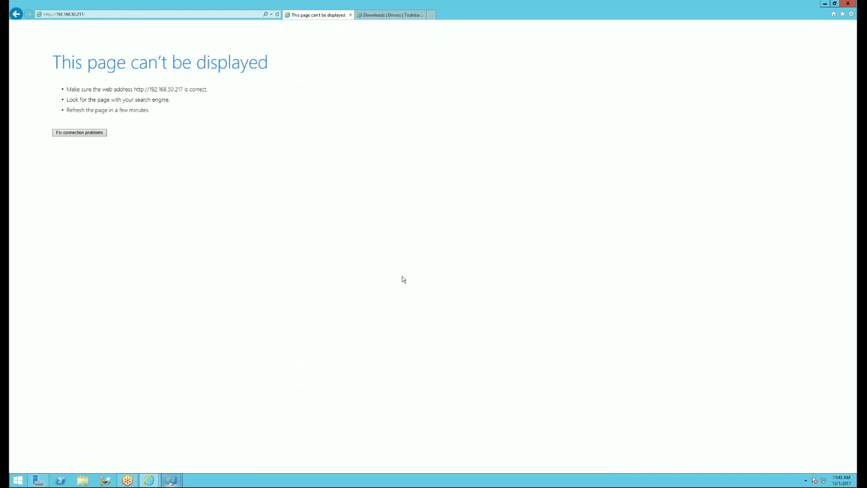
click(159, 15)
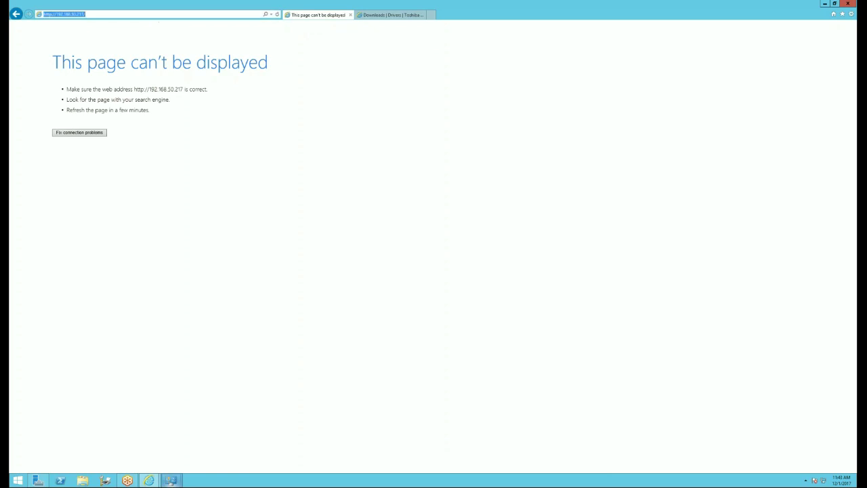
text(192.168.50.21)
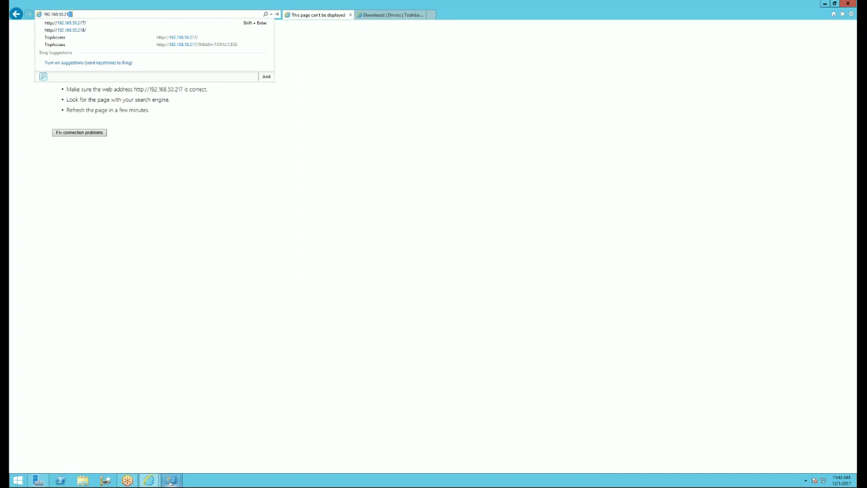
text(7)
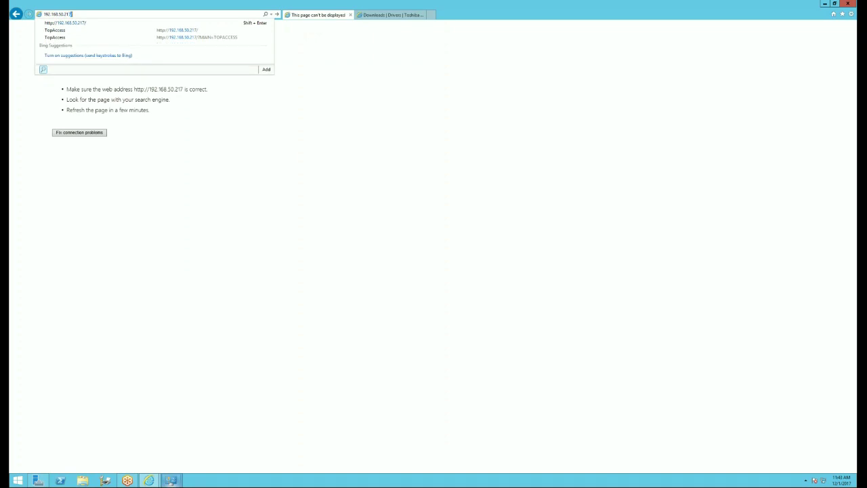
key(Return)
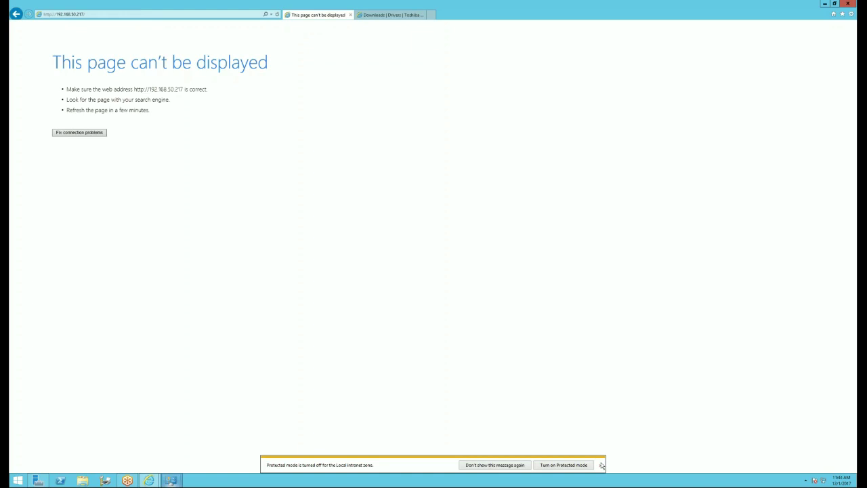
click(601, 464)
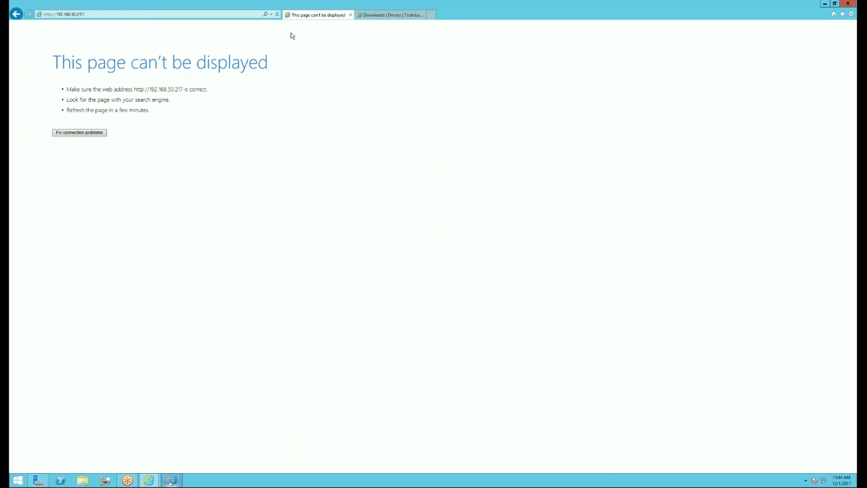
click(278, 16)
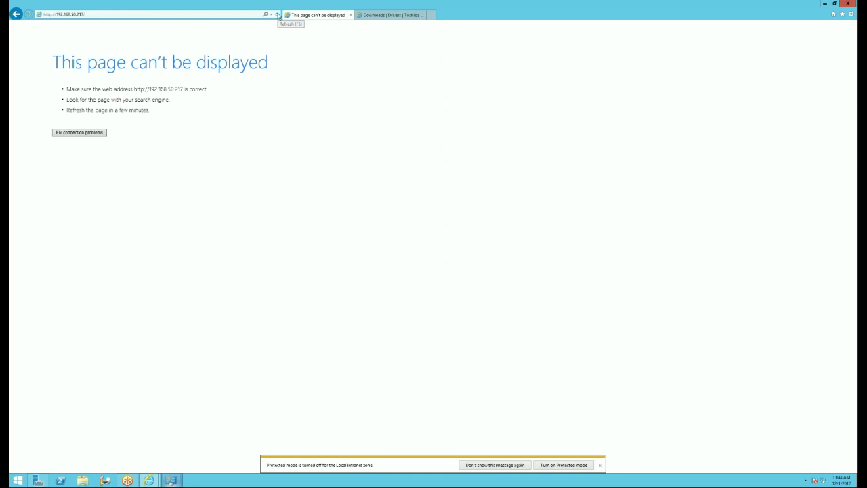
click(277, 15)
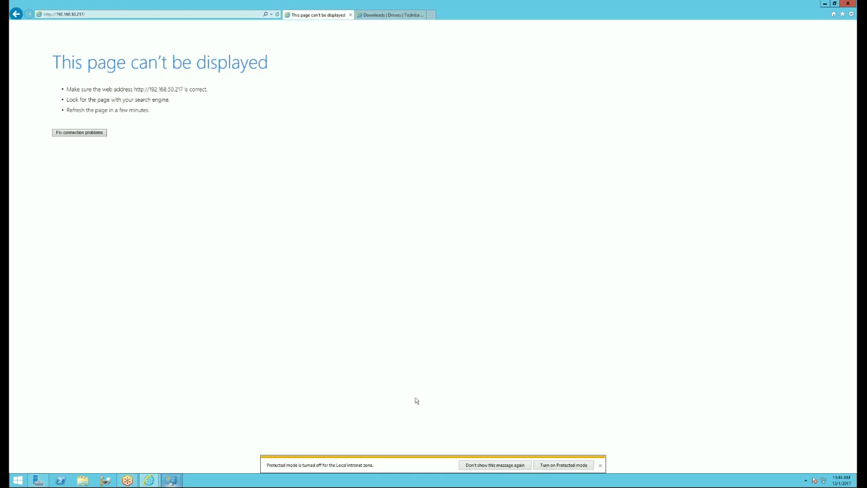
click(481, 464)
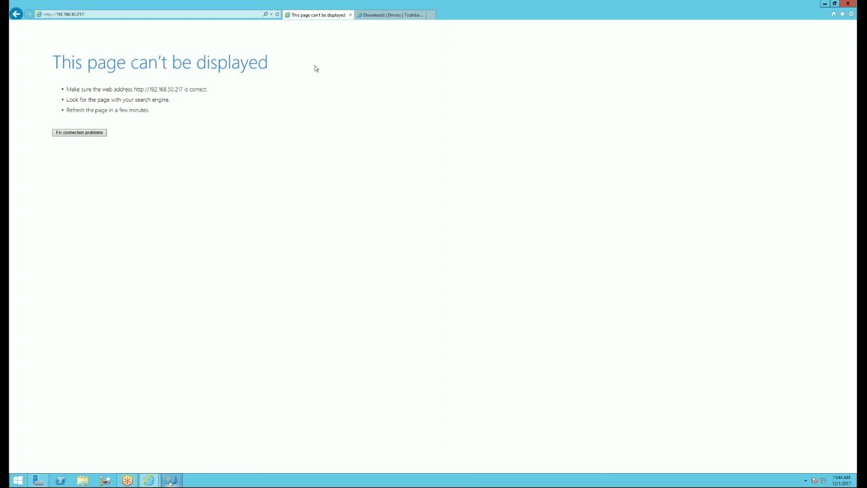
click(277, 15)
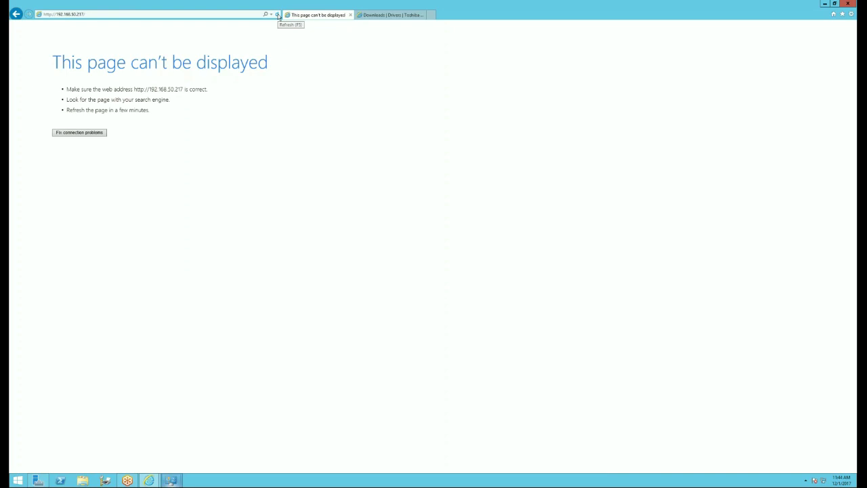
click(277, 15)
- Refresh the e-Studio 7506AC print queue view, then reload the copier page in the browser
click(173, 479)
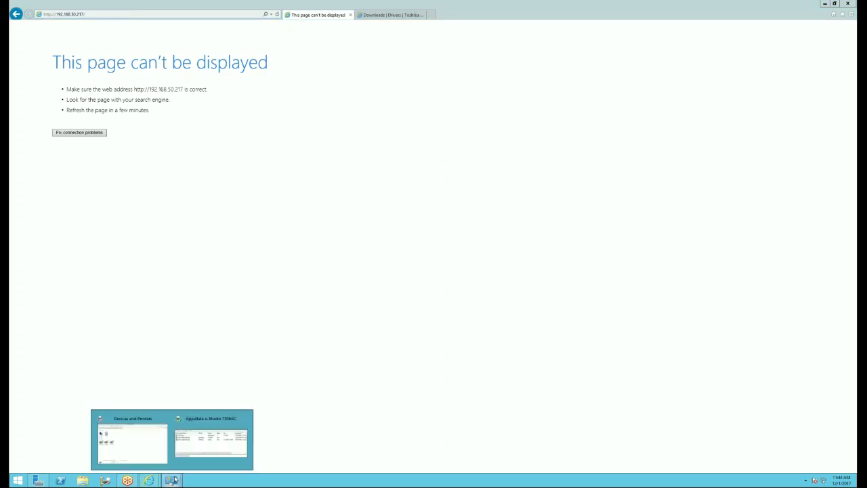
click(211, 442)
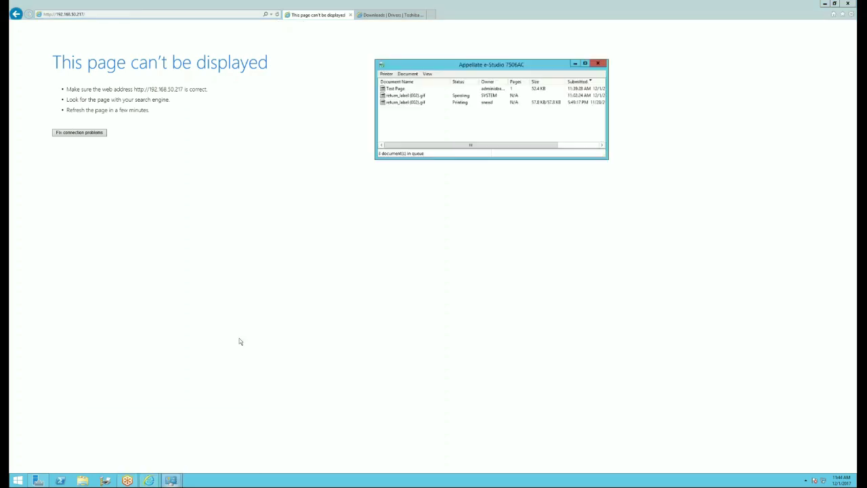
right_click(462, 126)
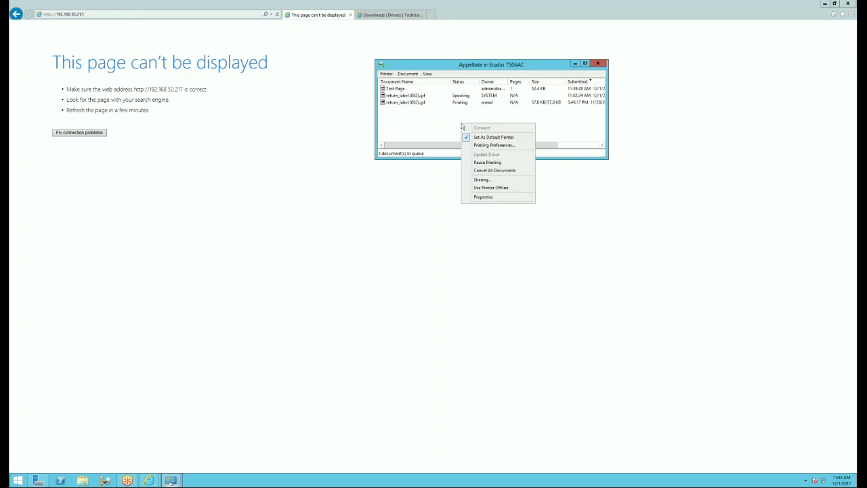
key(Escape)
click(427, 73)
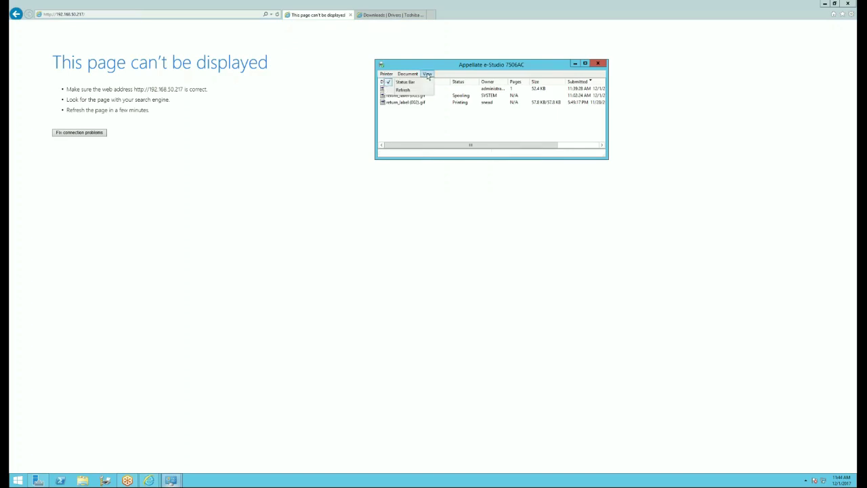
click(403, 90)
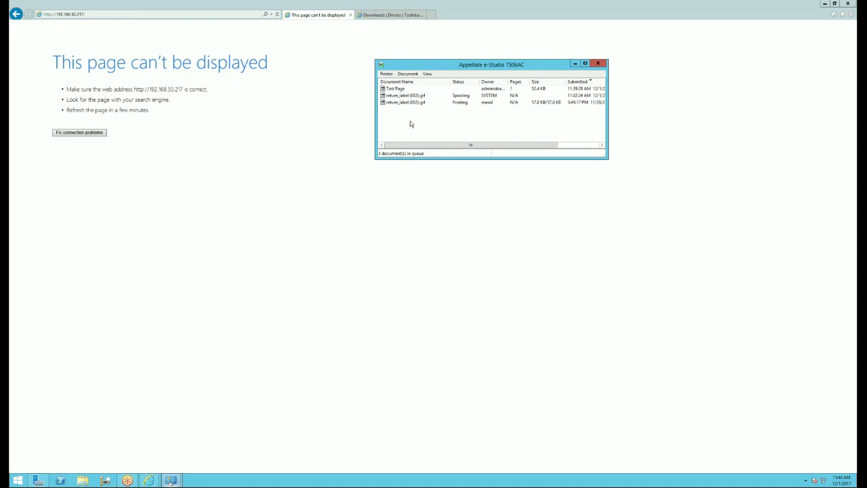
click(276, 17)
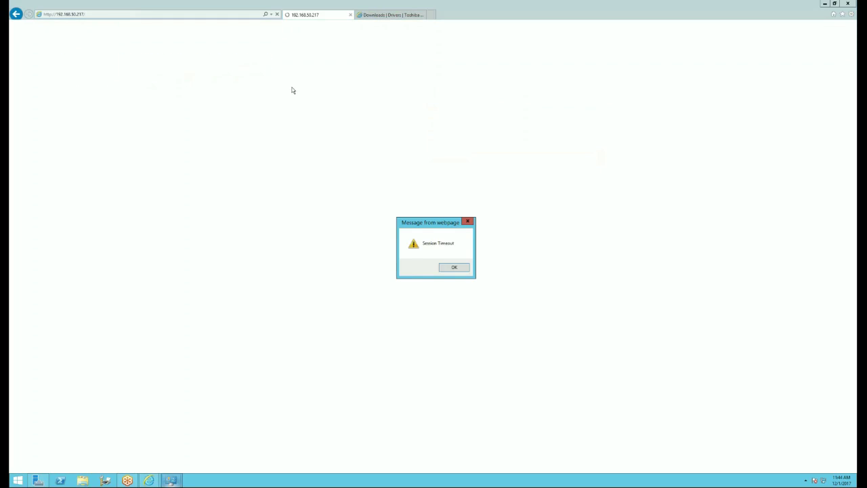
- Dismiss the session timeout and open TopAccess Job Status to confirm the print job list is empty
click(455, 268)
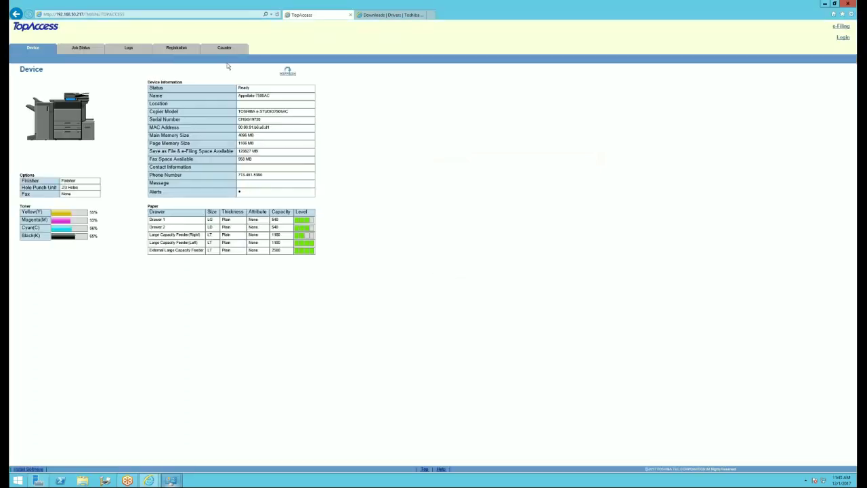
click(82, 48)
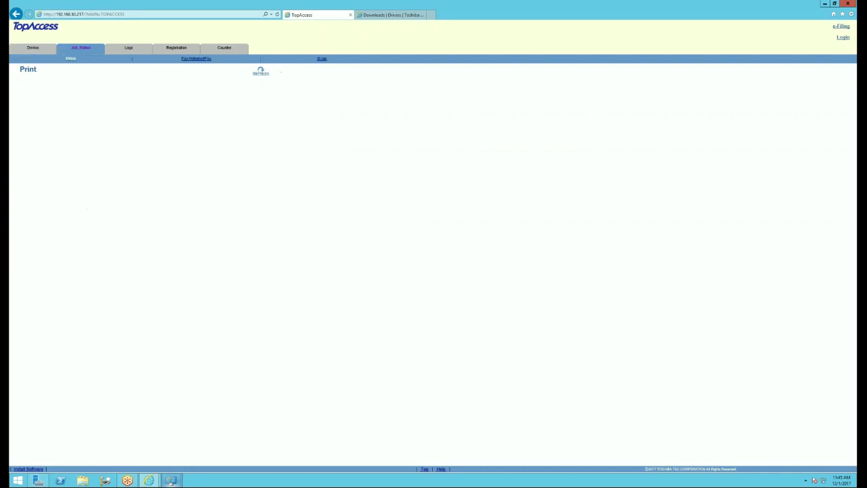
click(171, 480)
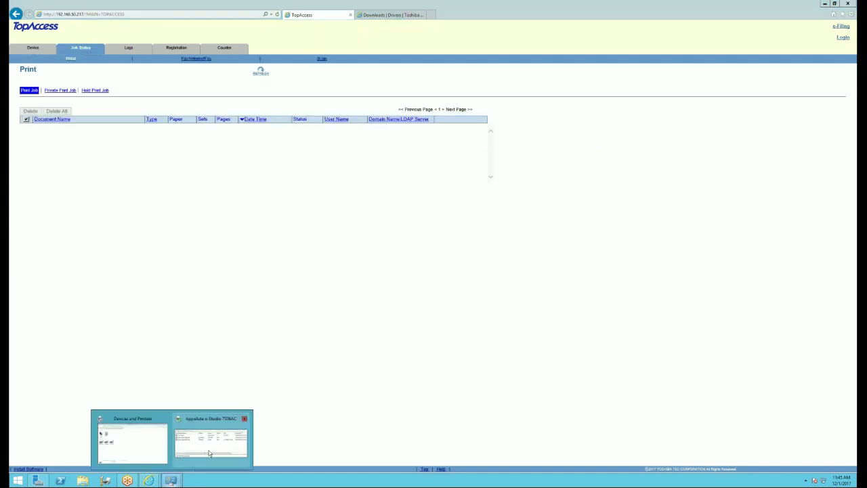
- Bring up the e-Studio 7506AC print queue and review its printer and document commands
click(210, 450)
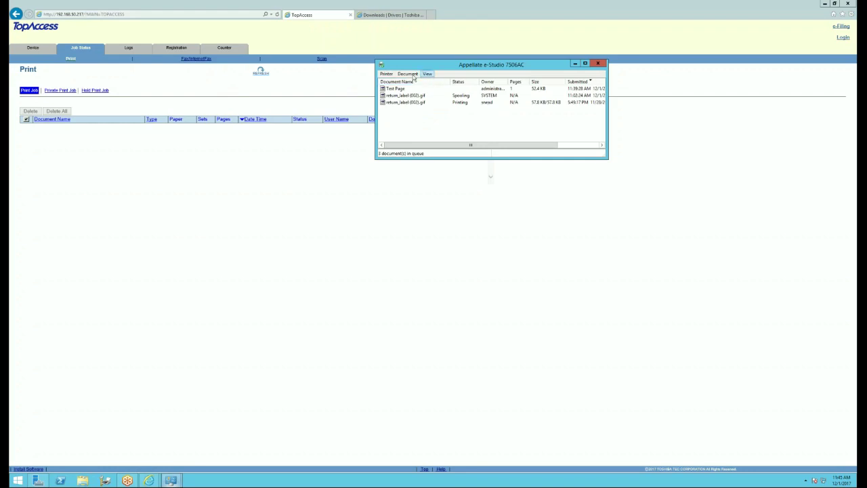
click(386, 74)
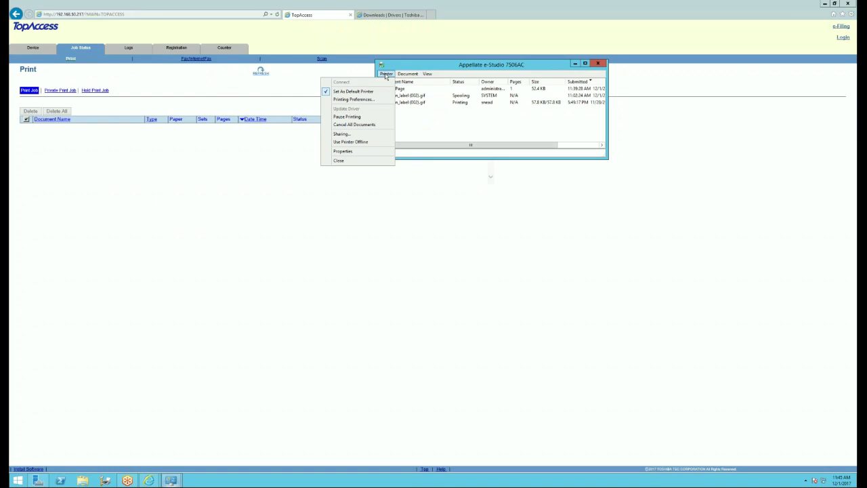
click(406, 73)
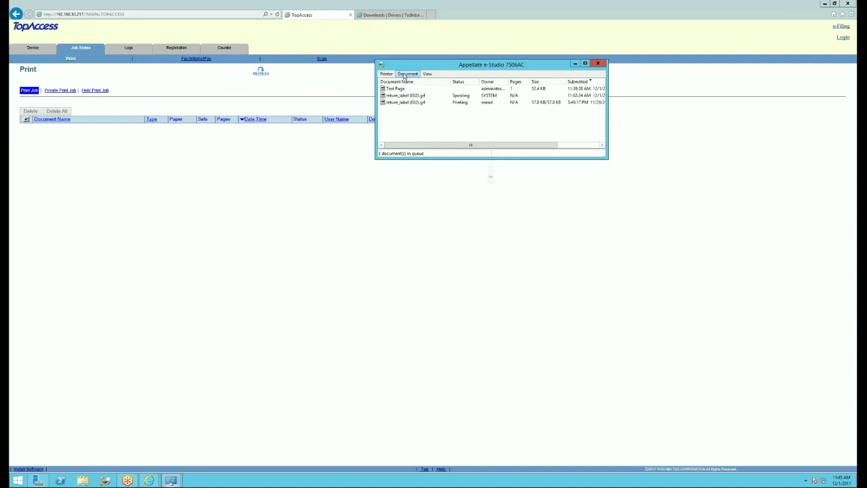
click(406, 74)
click(439, 133)
- Cancel both return_label (002).gif print jobs and confirm
click(406, 102)
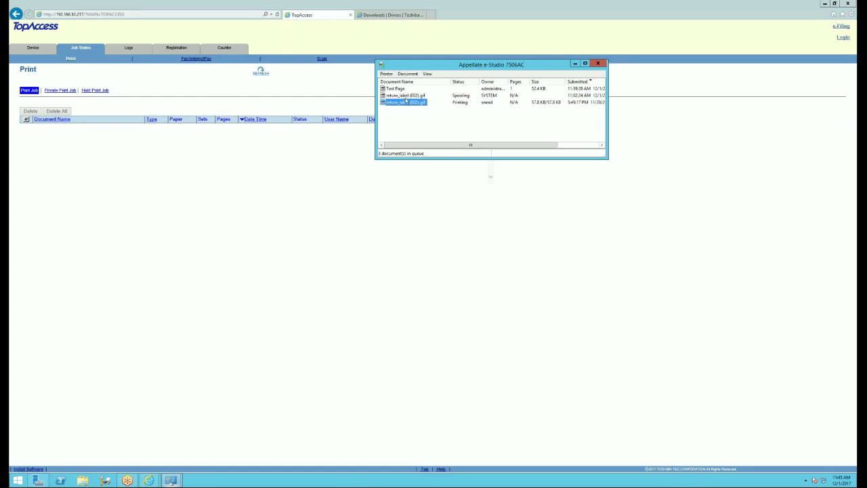
ctrl+click(406, 96)
right_click(409, 101)
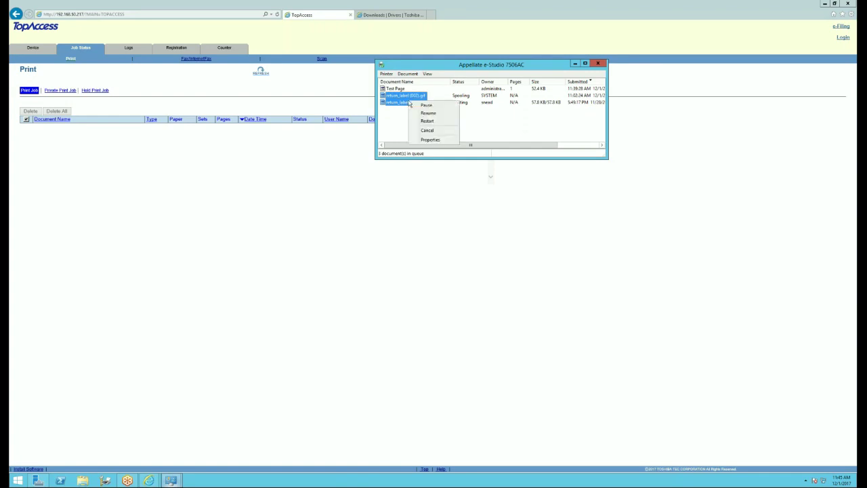
click(436, 132)
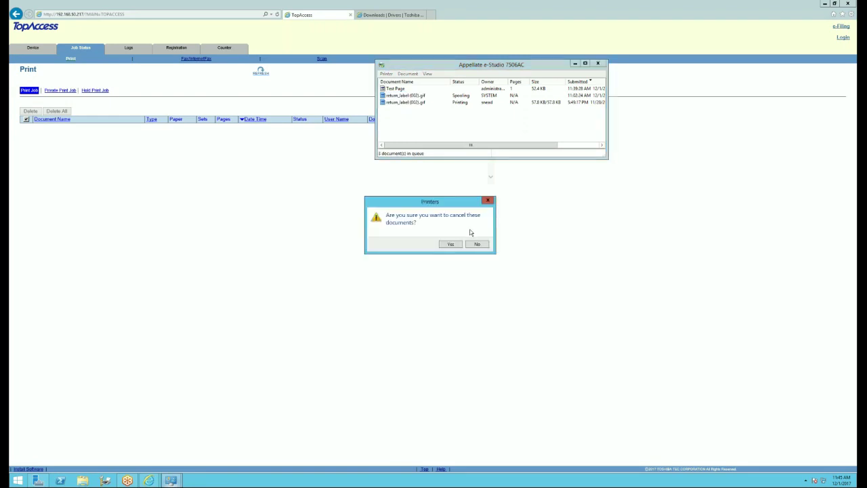
click(451, 245)
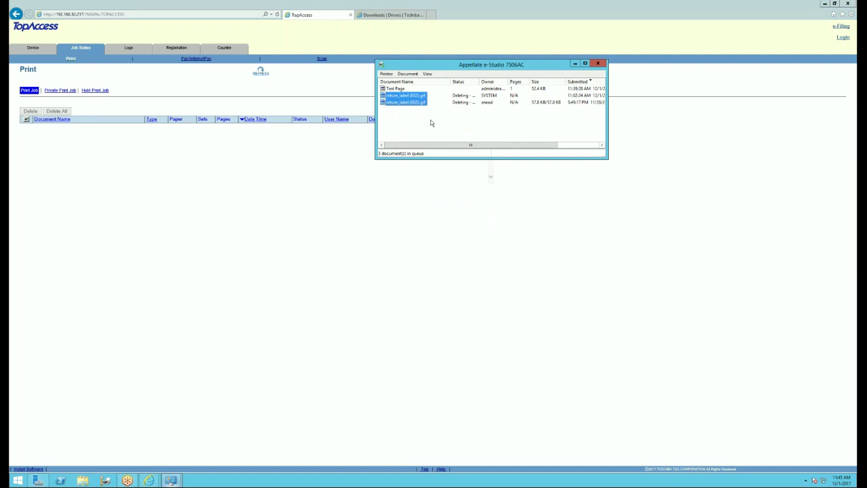
- Cancel the Test Page job, confirm, and return to the TopAccess page
click(400, 89)
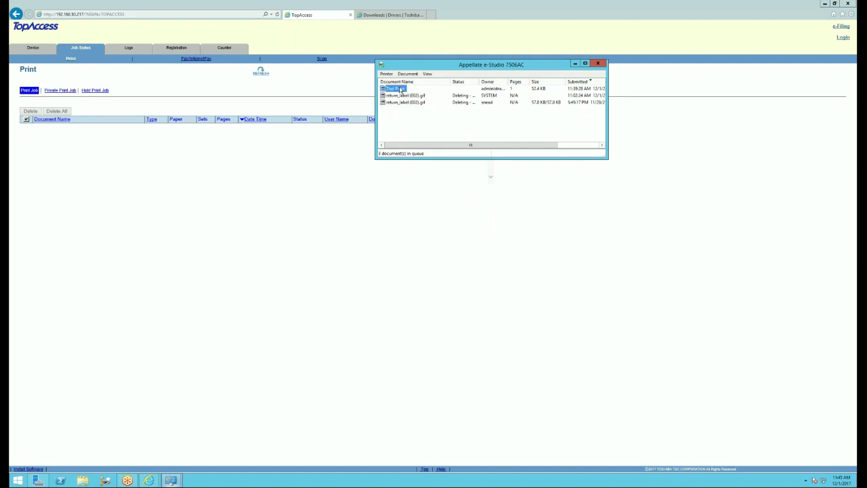
right_click(400, 90)
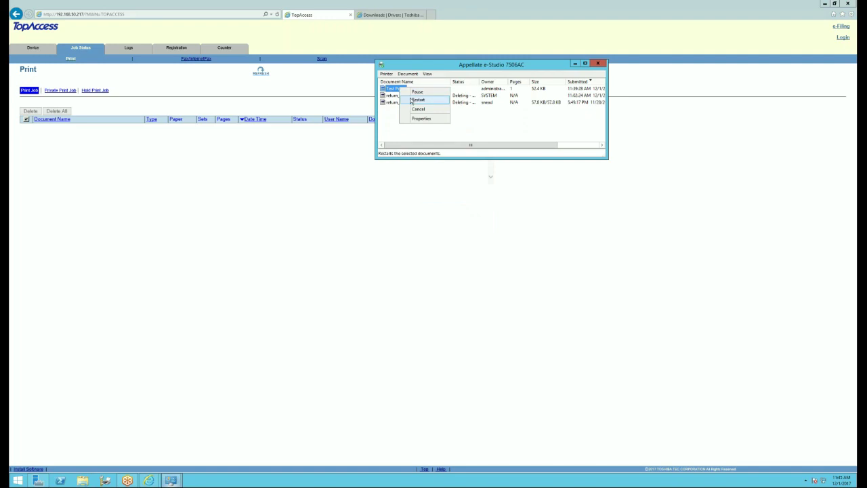
click(413, 109)
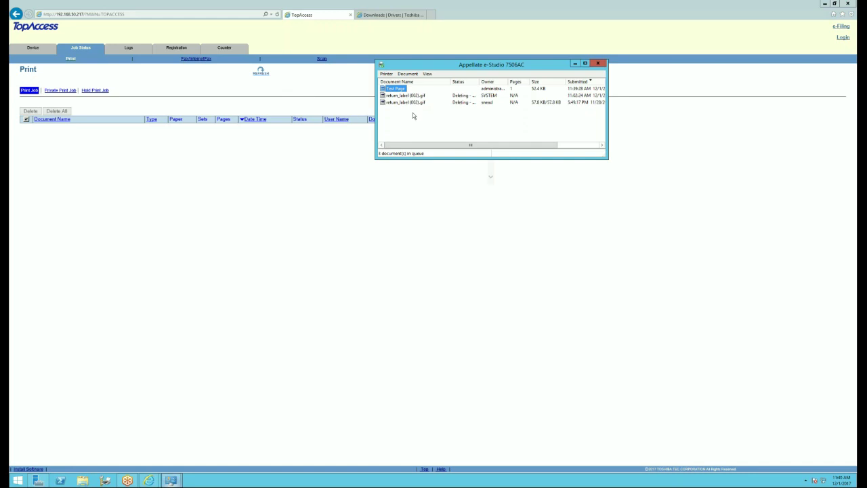
right_click(396, 91)
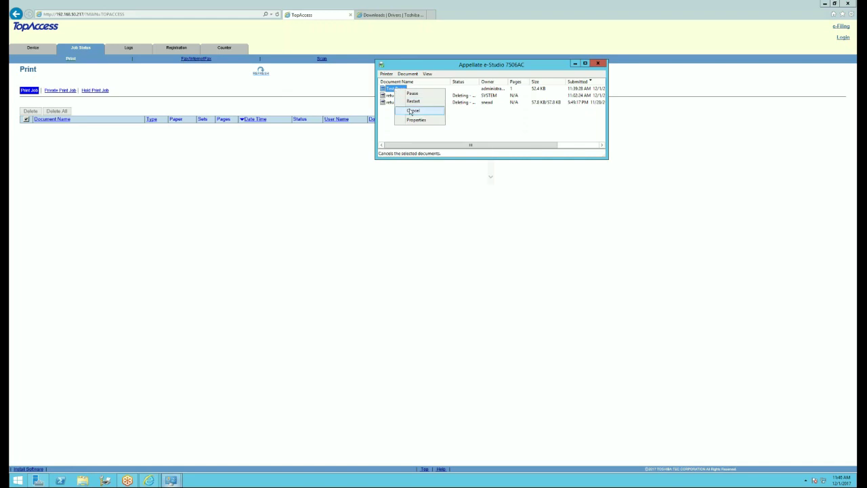
click(411, 111)
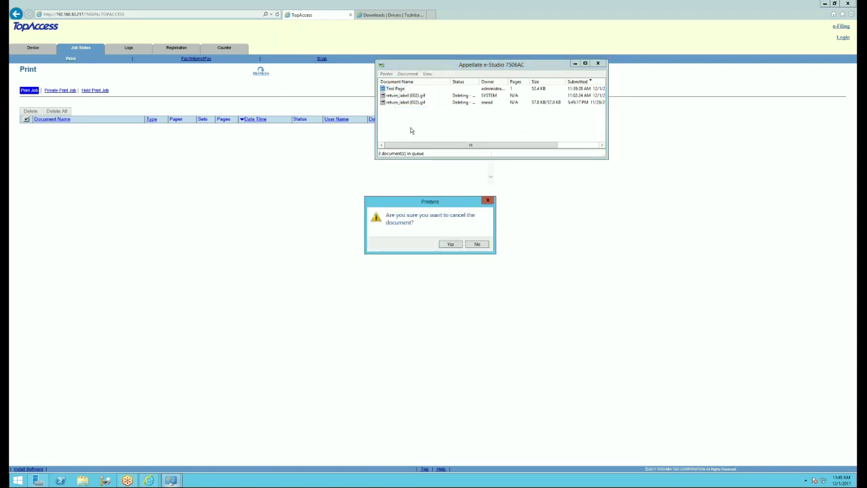
click(451, 244)
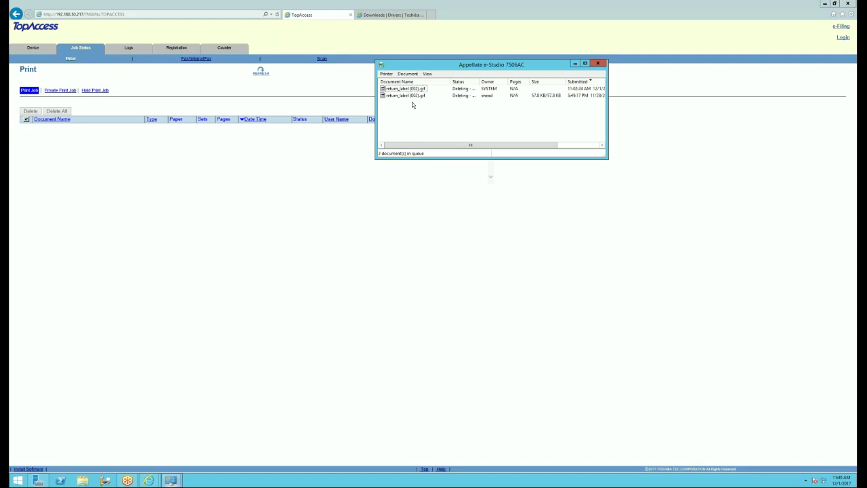
click(248, 295)
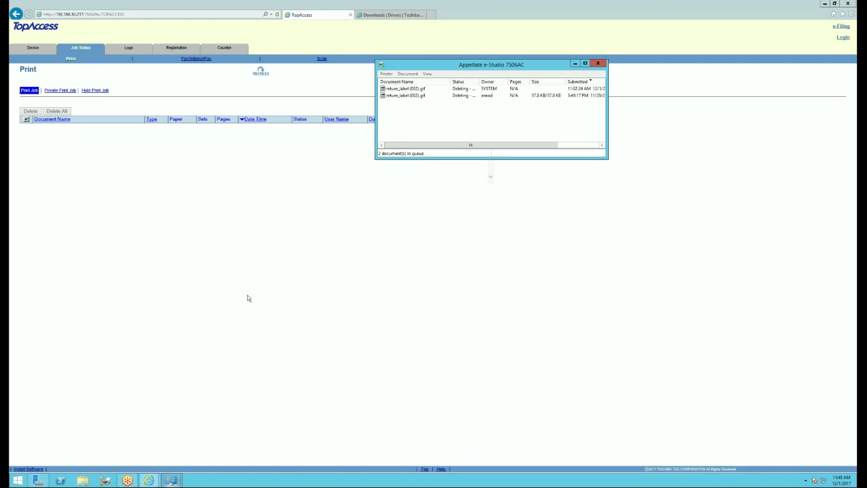
- In File Explorer go to Control Panel, view by Large icons, and open Administrative Tools
click(18, 480)
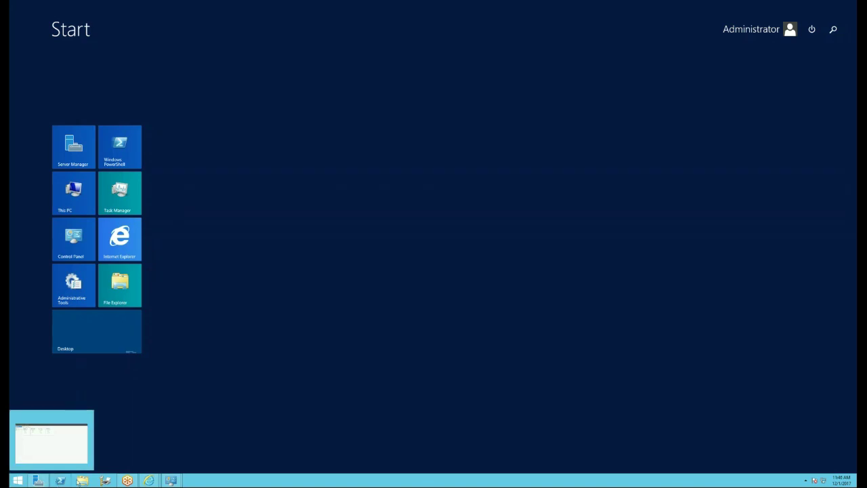
click(88, 481)
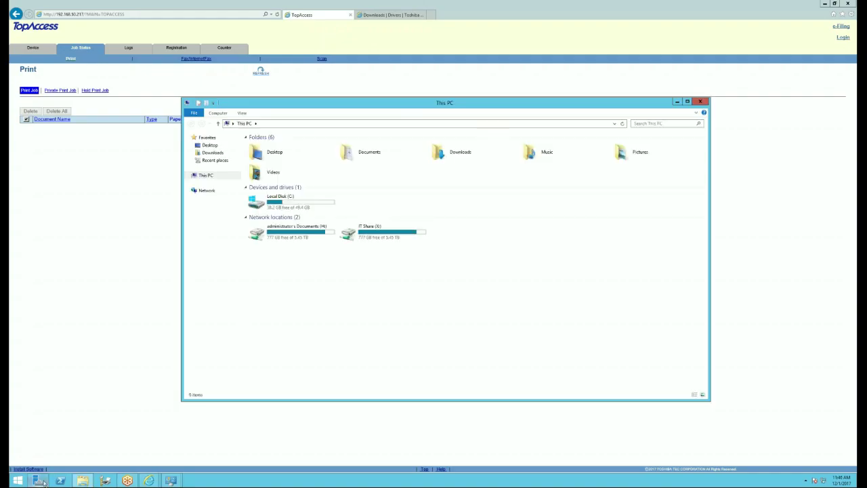
click(295, 124)
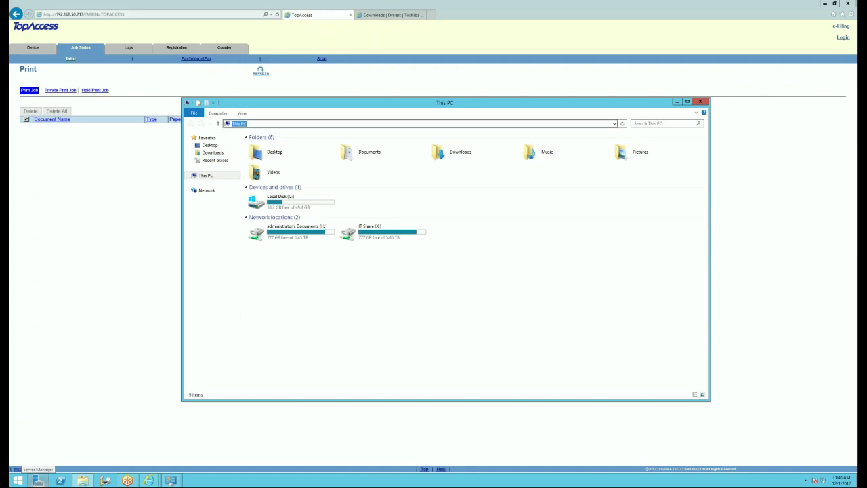
text(cont)
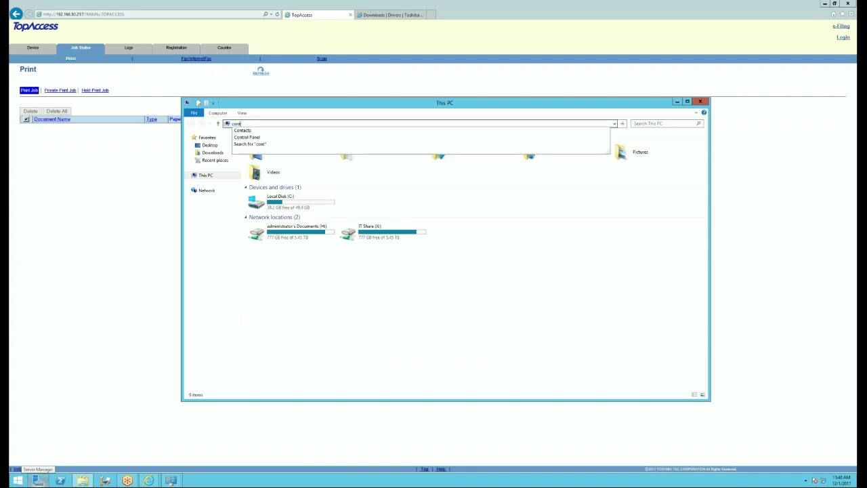
click(256, 139)
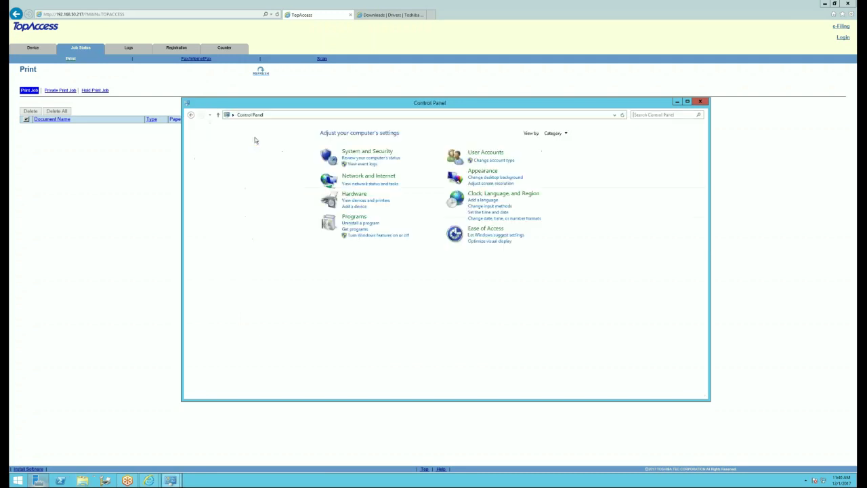
click(565, 134)
click(563, 152)
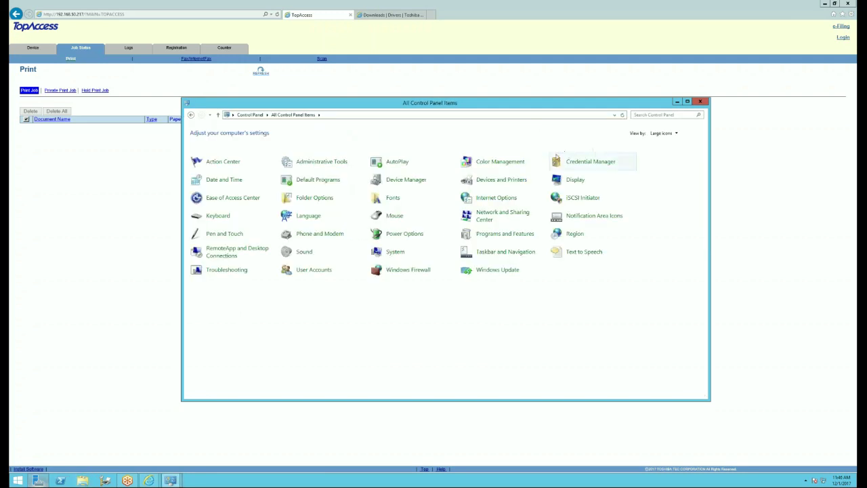
click(316, 164)
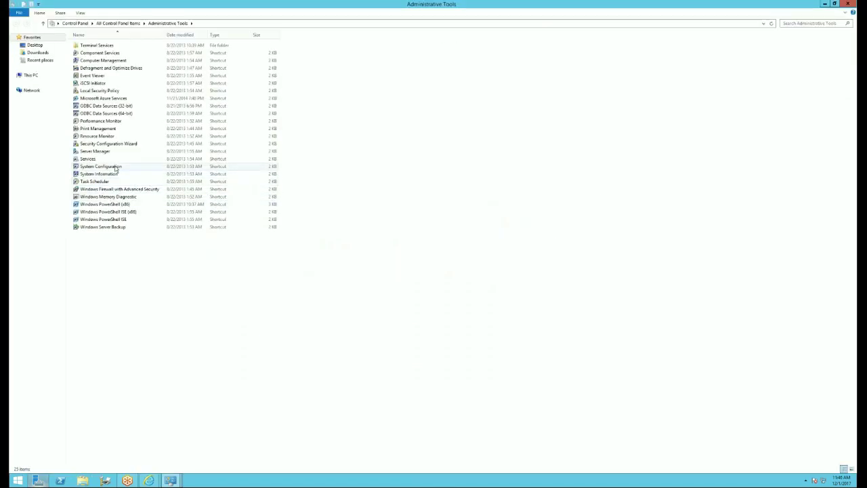
- Launch Services and stop the Print Spooler service
click(88, 159)
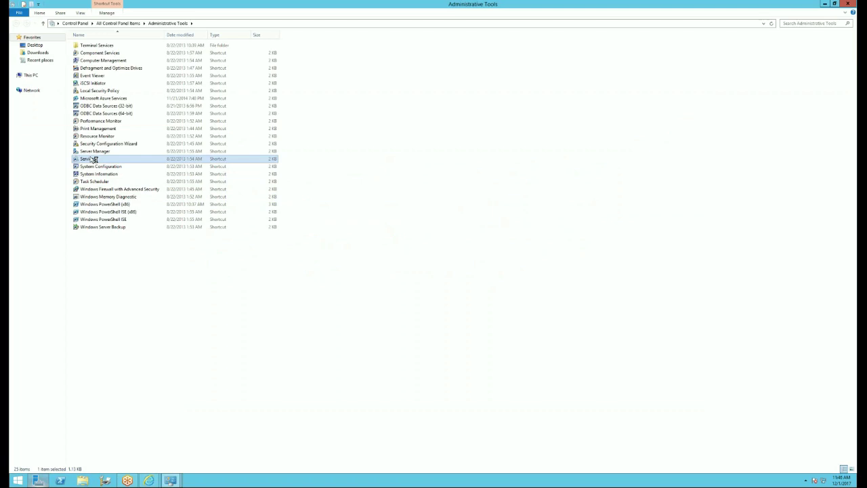
double_click(90, 159)
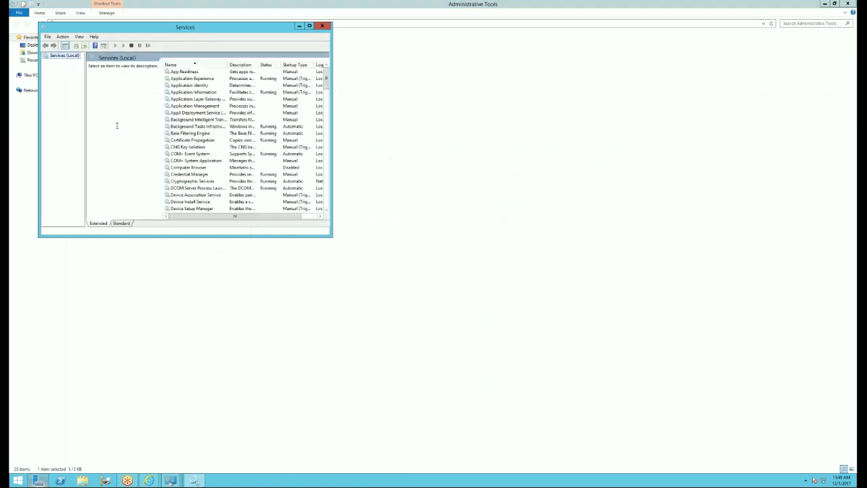
click(177, 115)
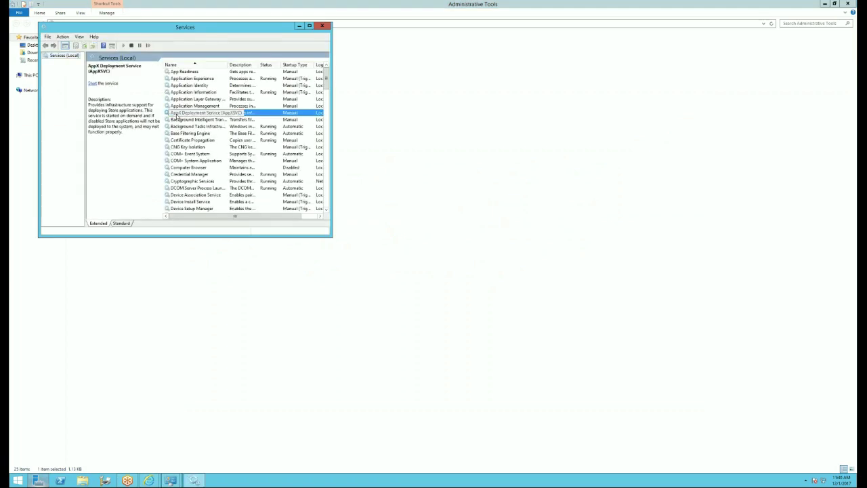
key(p)
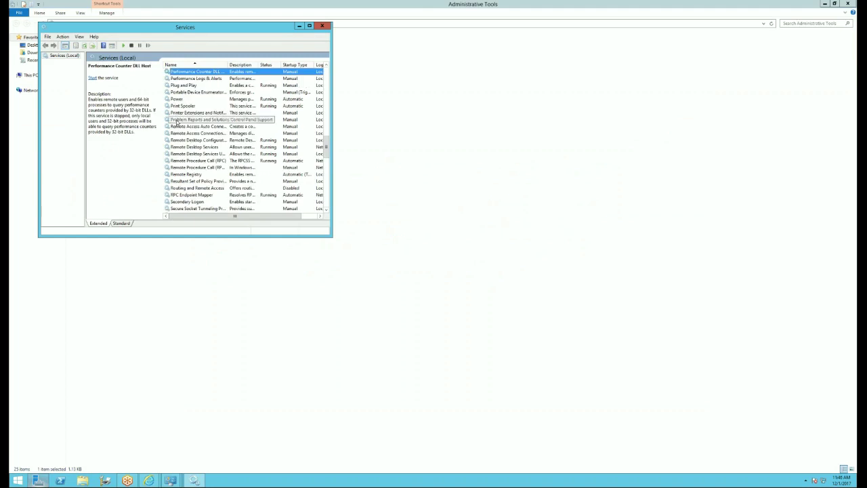
click(191, 106)
click(92, 77)
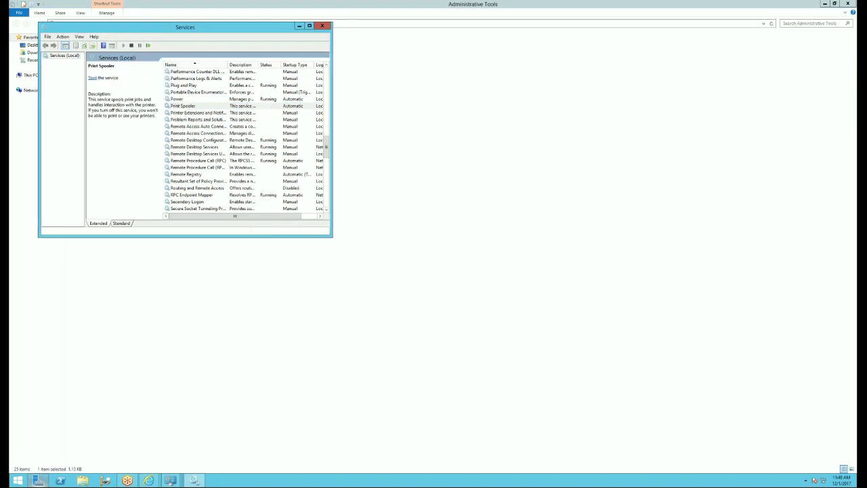
- Reopen the e-Studio 7506AC print queue and select the first return_label (002).gif job
click(194, 479)
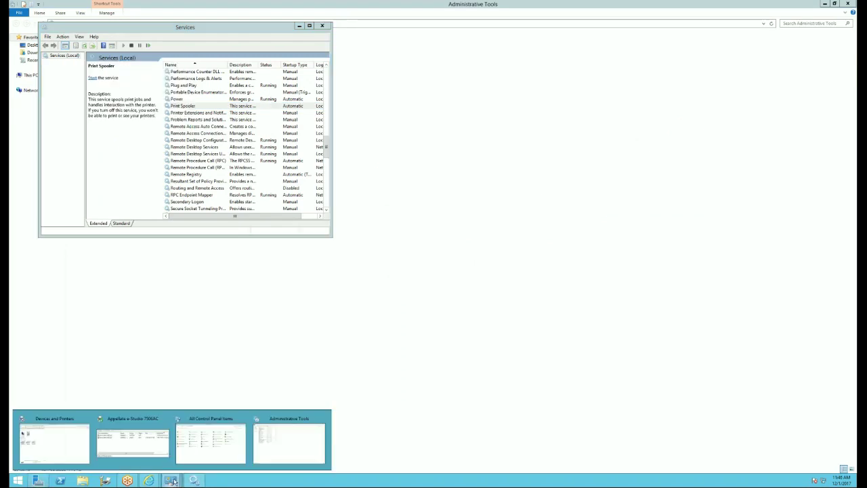
click(152, 443)
click(418, 89)
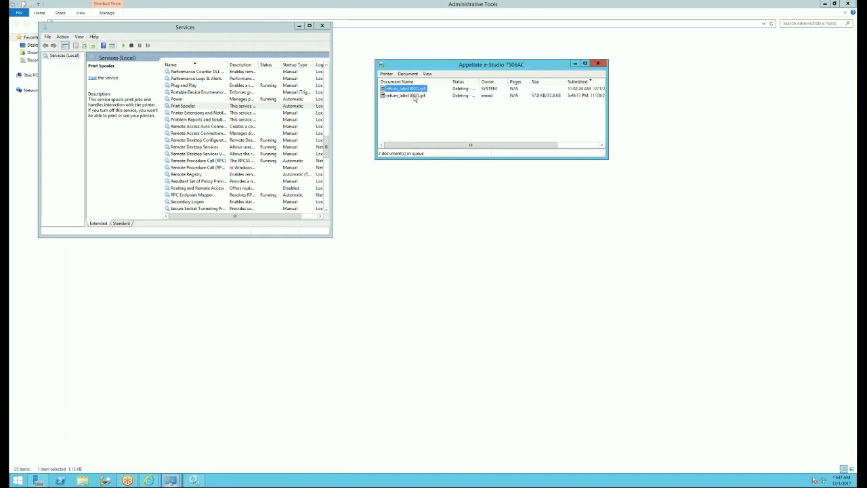
- Cancel both stuck return_label jobs again, then start the Print Spooler service
shift+click(415, 95)
right_click(414, 98)
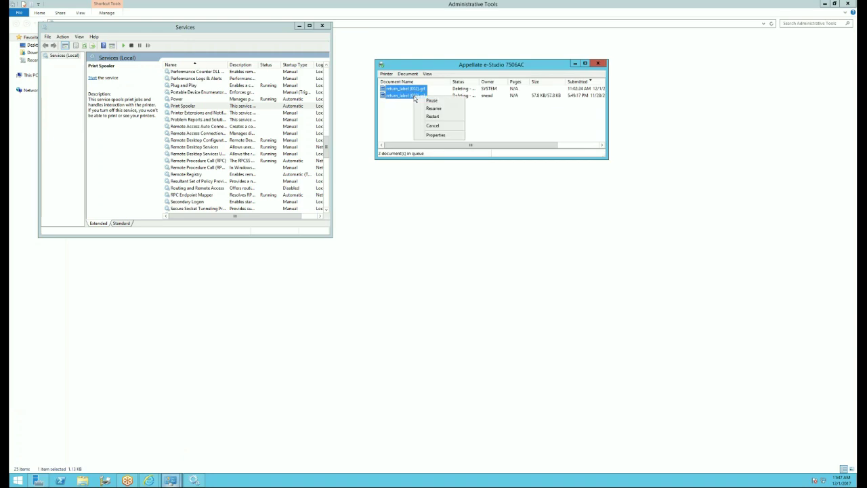
click(441, 126)
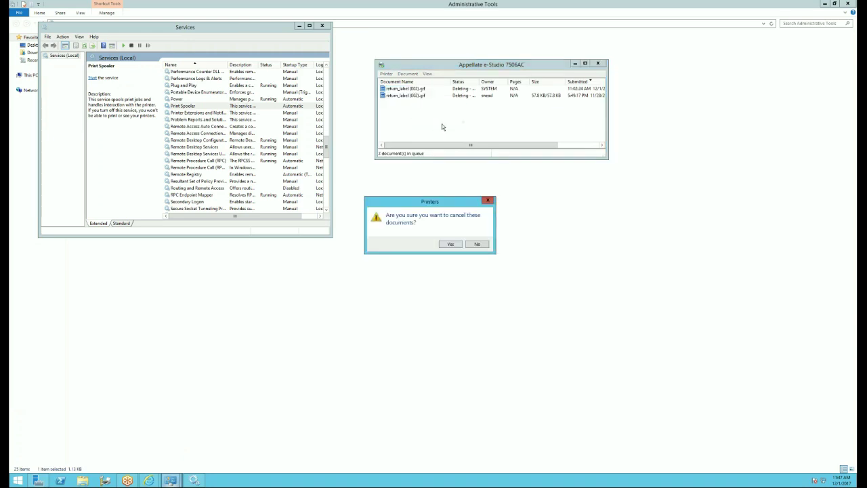
click(450, 243)
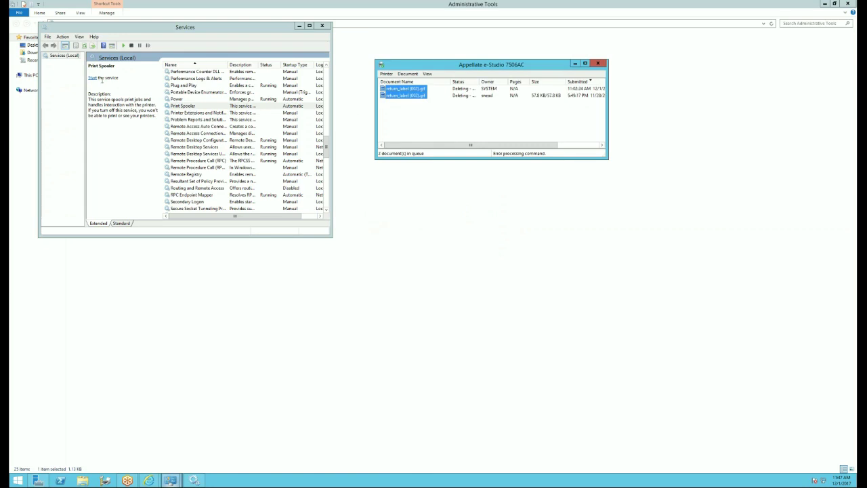
click(95, 78)
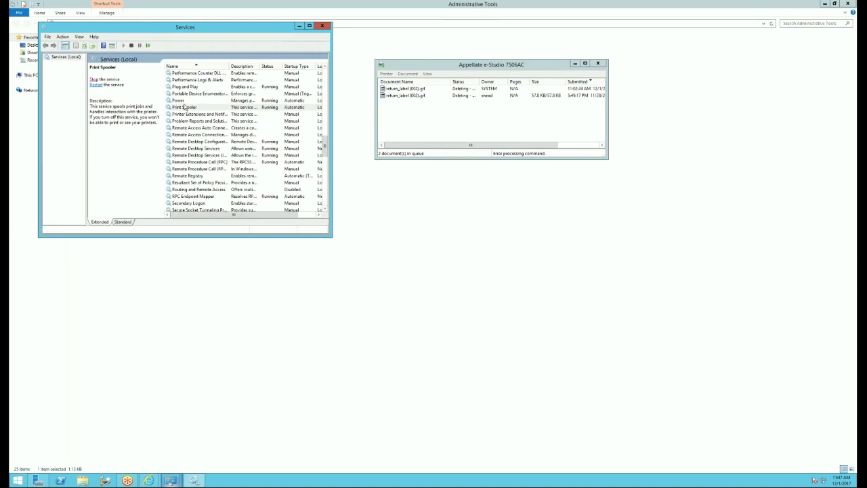
double_click(184, 107)
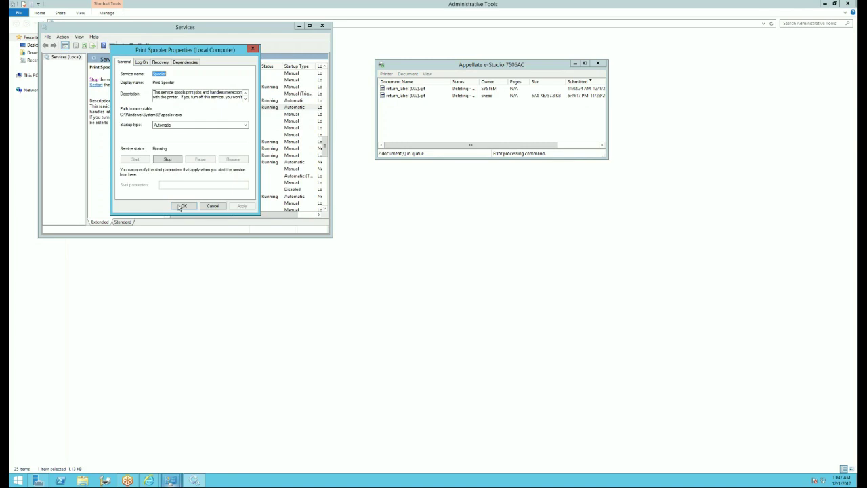
click(211, 206)
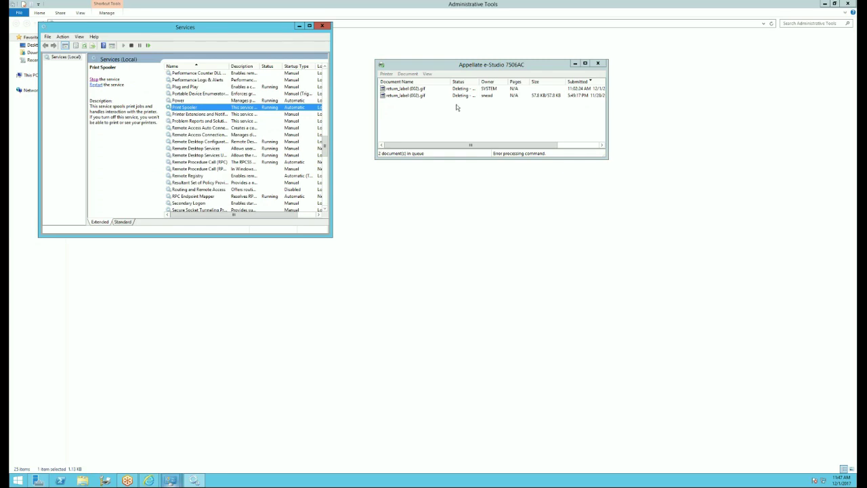
click(193, 479)
mouse_move(173, 481)
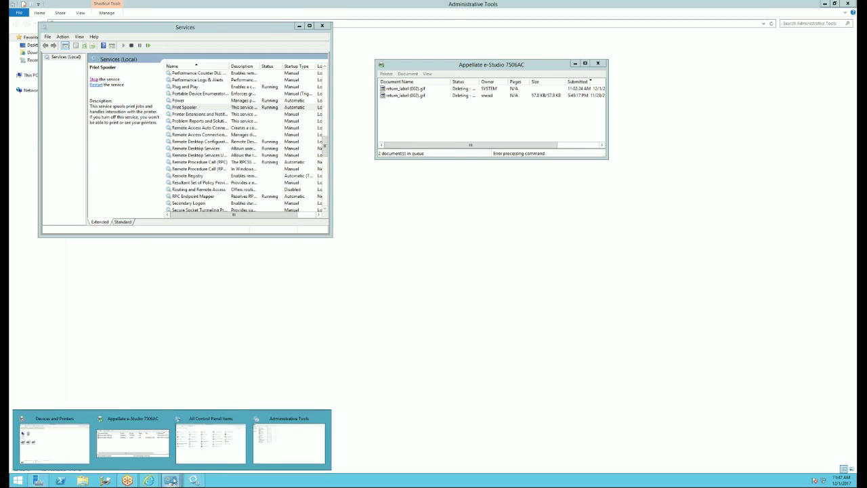
- Print a test page from the e-Studio 7506AC properties, entering the department code
click(440, 123)
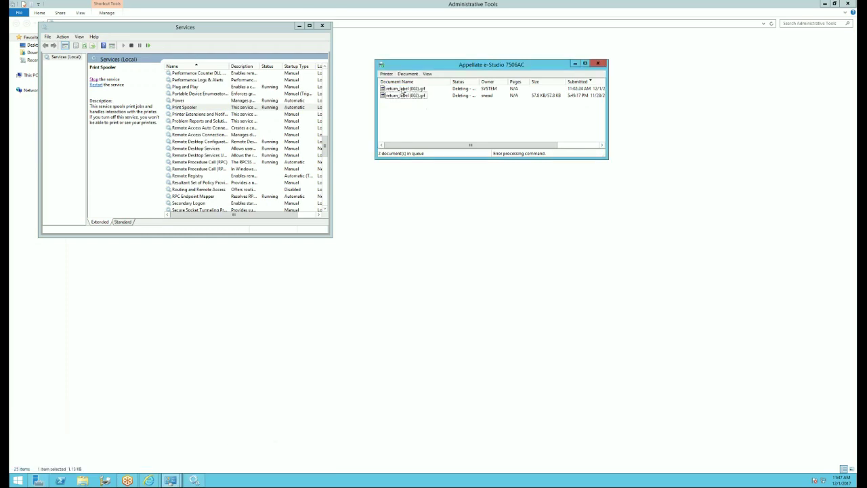
click(386, 74)
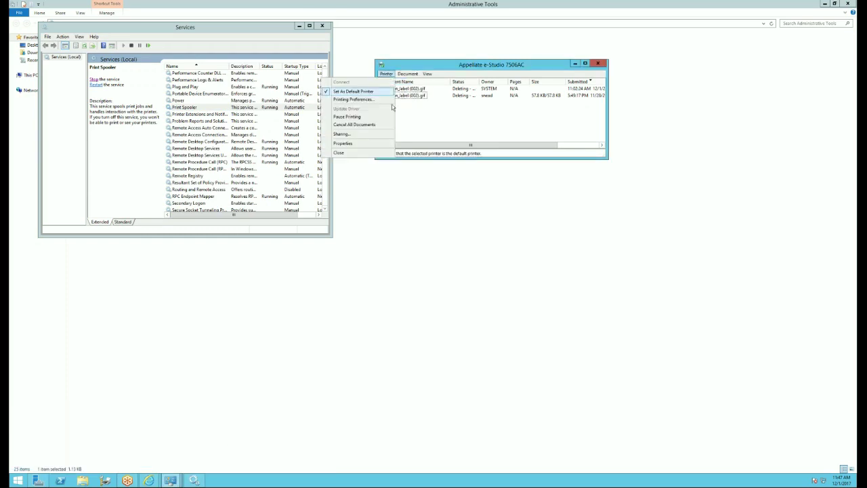
click(354, 144)
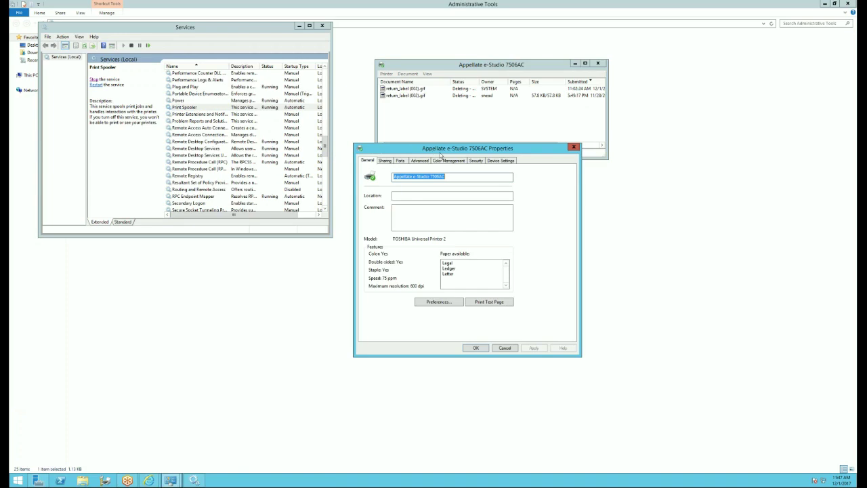
drag(444, 154, 612, 142)
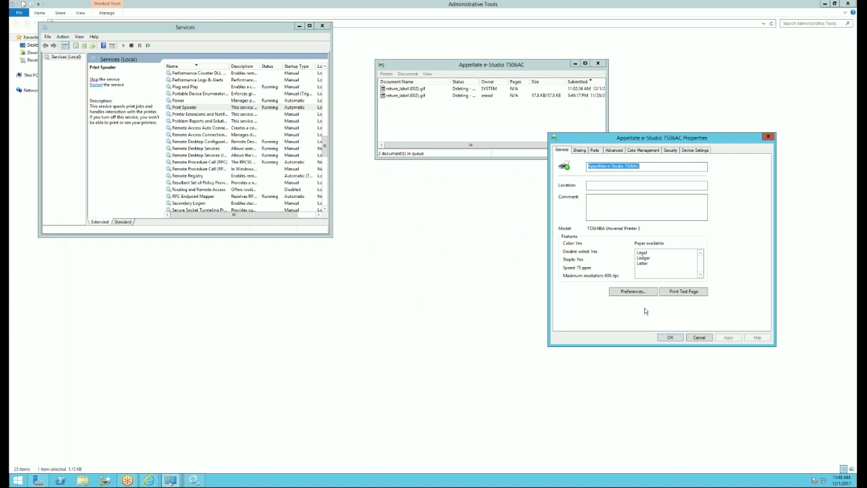
click(683, 296)
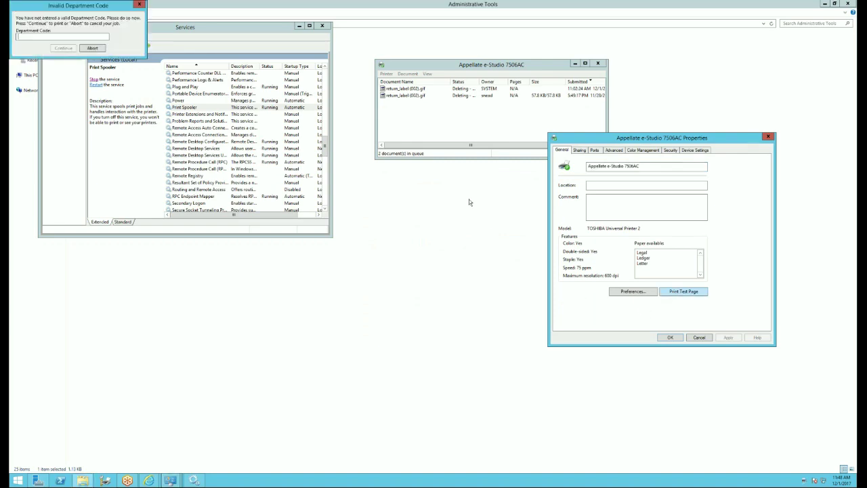
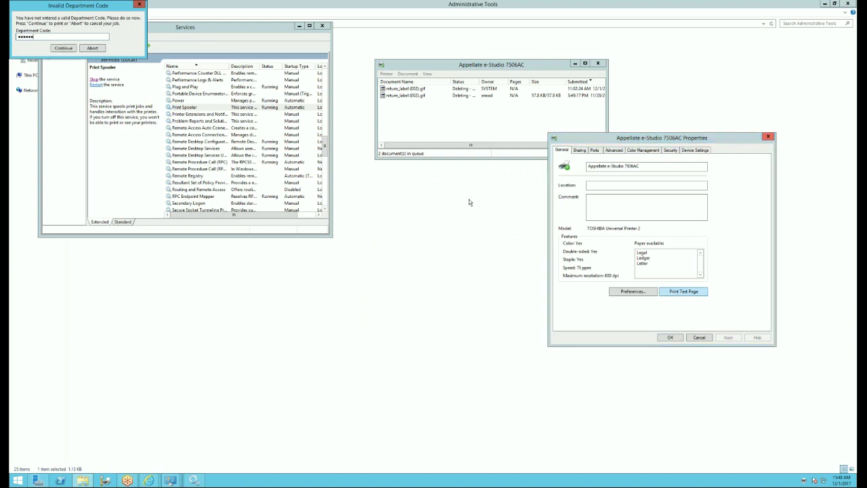
click(59, 48)
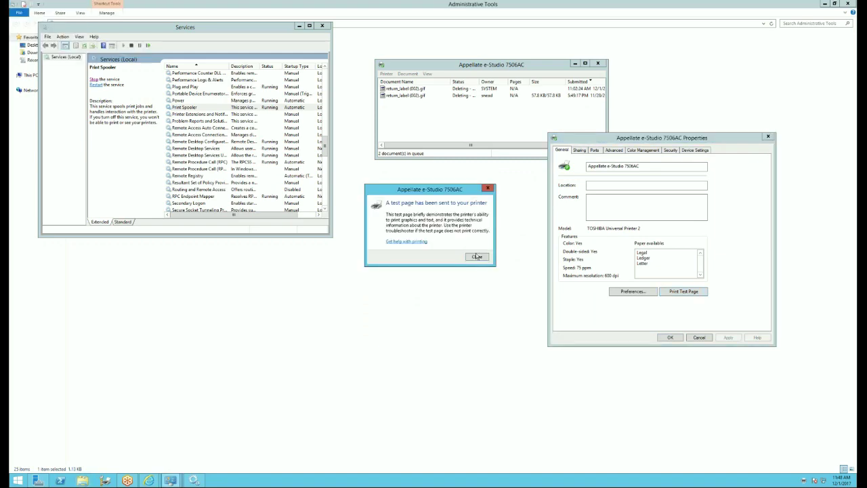
click(480, 258)
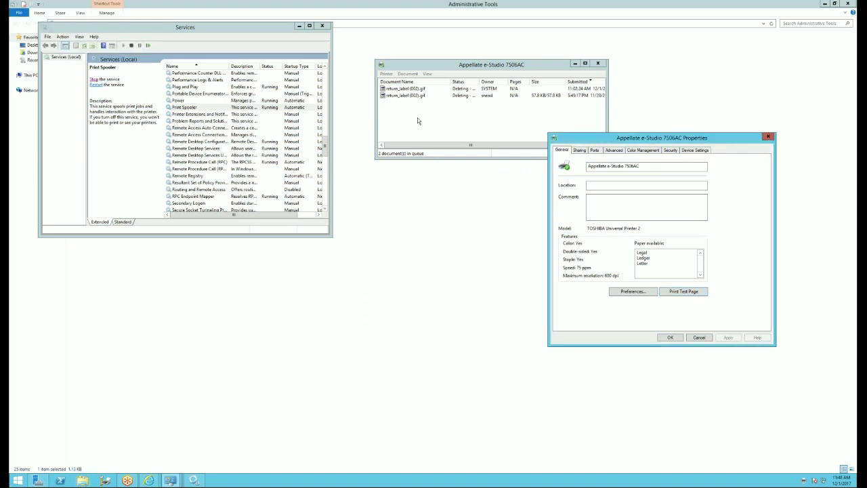
- Refresh TopAccess and open Logs to see the Test Page print entry with status OK
mouse_move(148, 481)
click(122, 447)
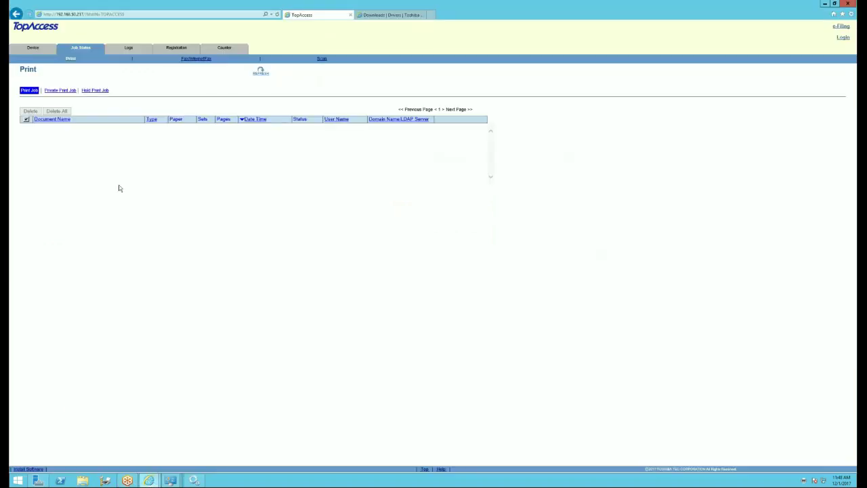
click(260, 73)
click(129, 49)
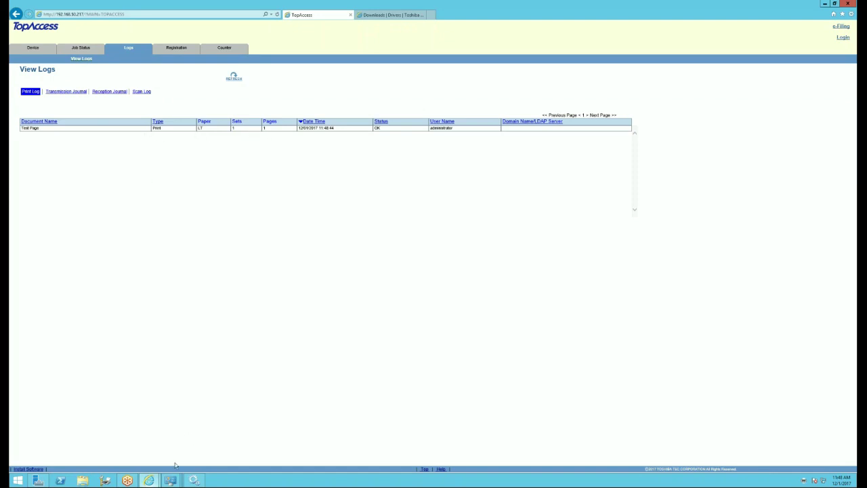
- Bring the printer properties window back to the front
mouse_move(170, 480)
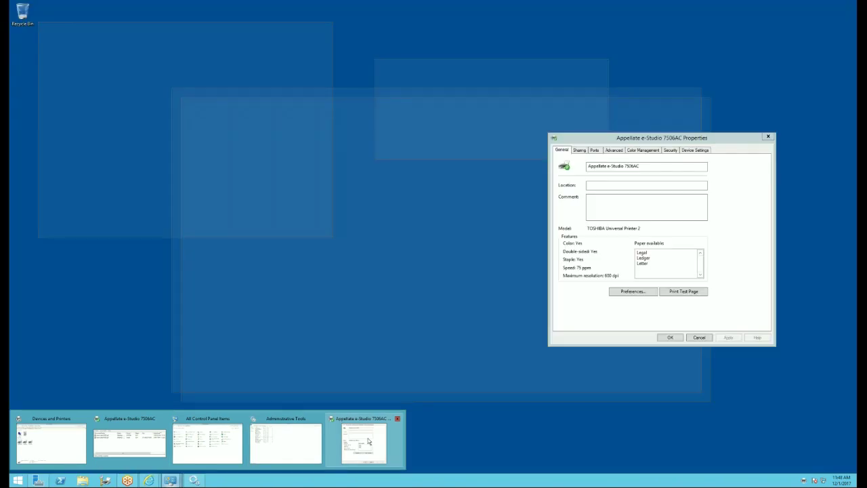
click(333, 446)
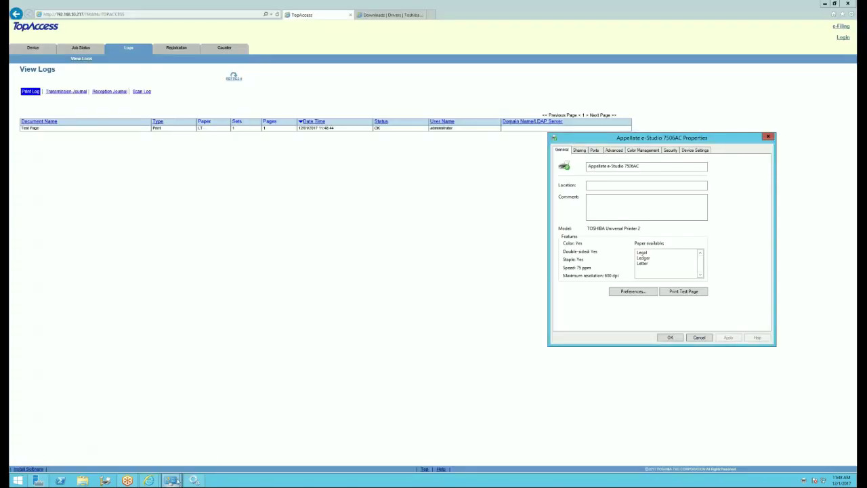
mouse_move(171, 480)
mouse_move(295, 453)
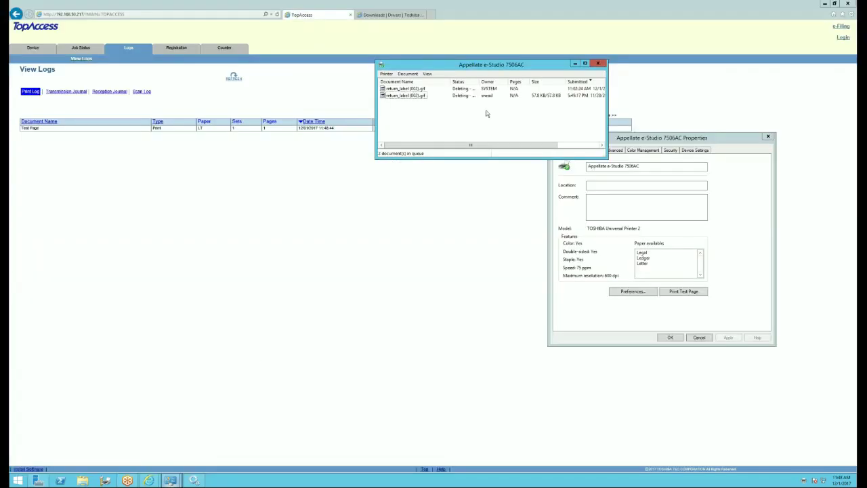
click(425, 89)
click(417, 96)
click(459, 98)
drag(635, 140, 648, 123)
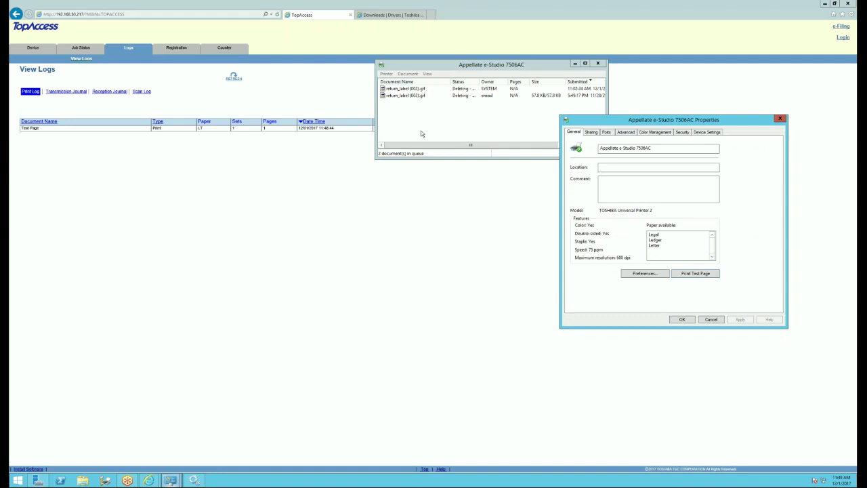
click(422, 96)
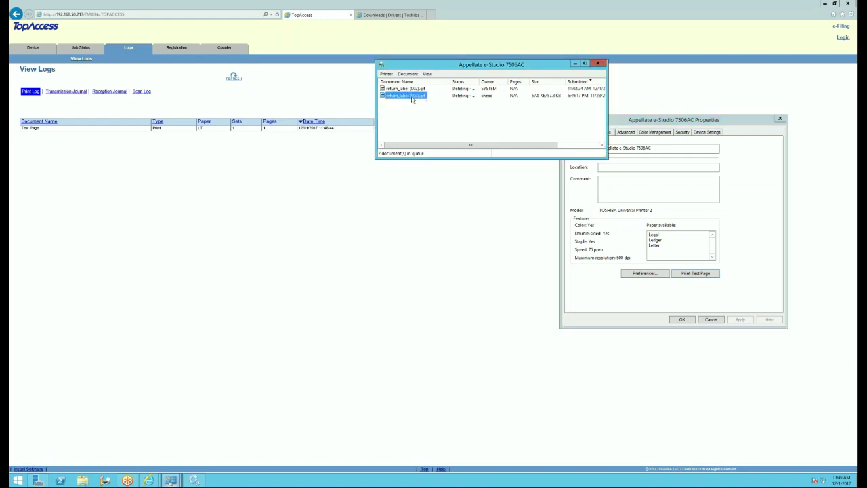
click(410, 90)
click(410, 95)
click(410, 89)
click(421, 96)
click(420, 90)
click(419, 96)
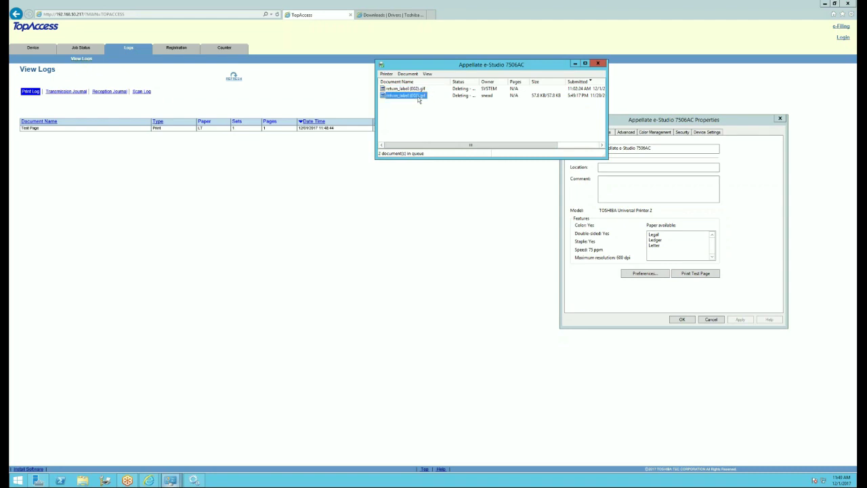